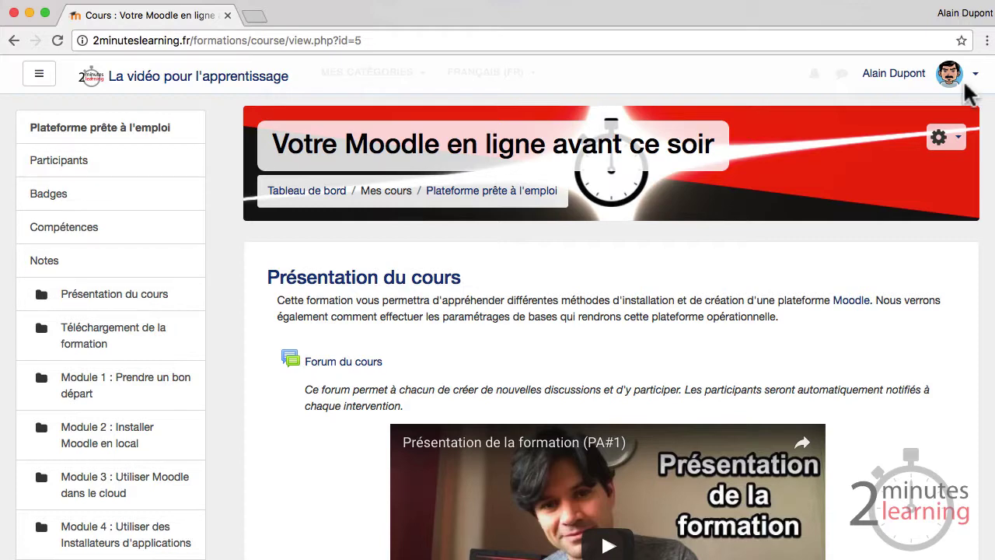
- Turn on editing mode for the course "Plateforme prête à l'emploi"
{"action": "scroll", "coordinate": [539, 175], "scroll_direction": "down", "scroll_amount": 3}
{"action": "scroll", "coordinate": [542, 185], "scroll_direction": "down", "scroll_amount": 15}
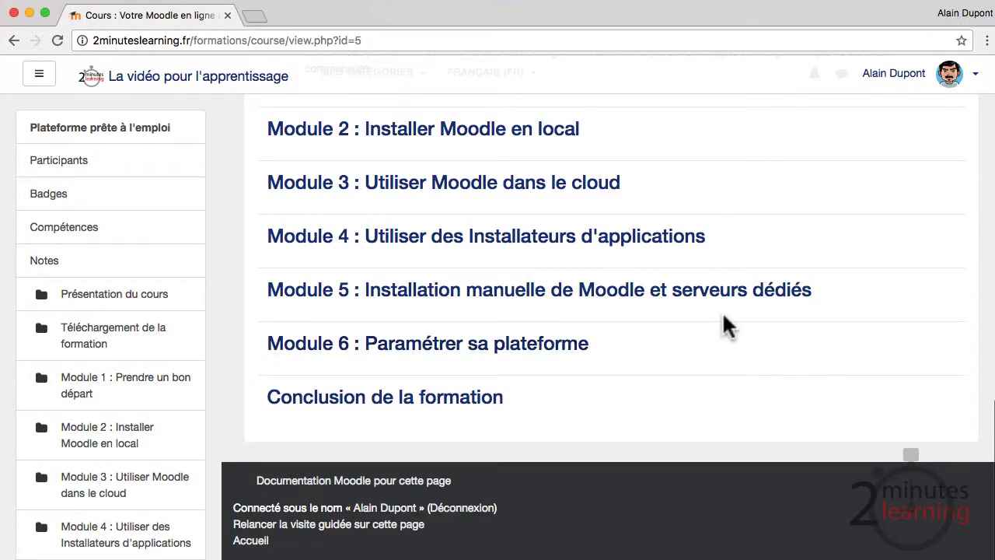
{"action": "scroll", "coordinate": [726, 324], "scroll_direction": "up", "scroll_amount": 15}
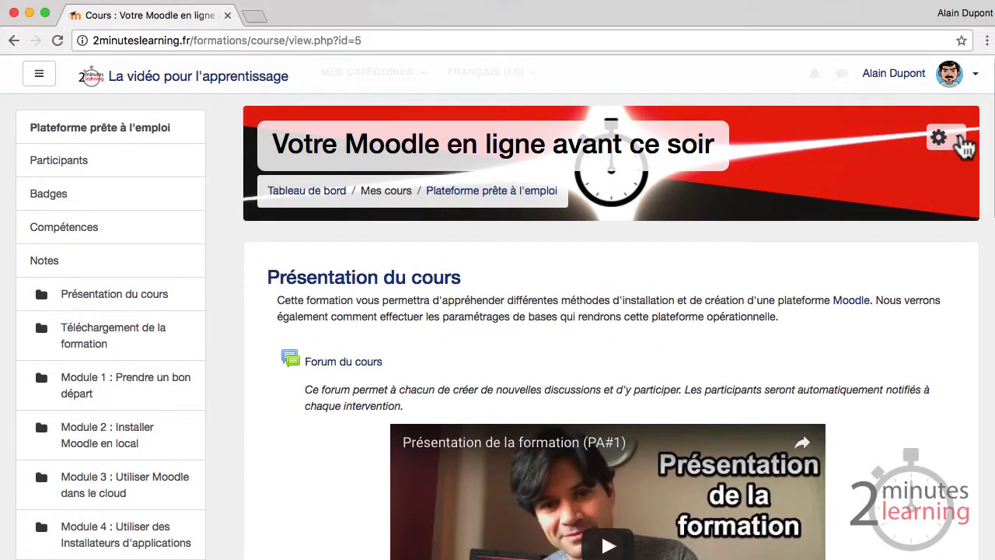
{"action": "left_click", "coordinate": [949, 139]}
{"action": "left_click", "coordinate": [833, 204]}
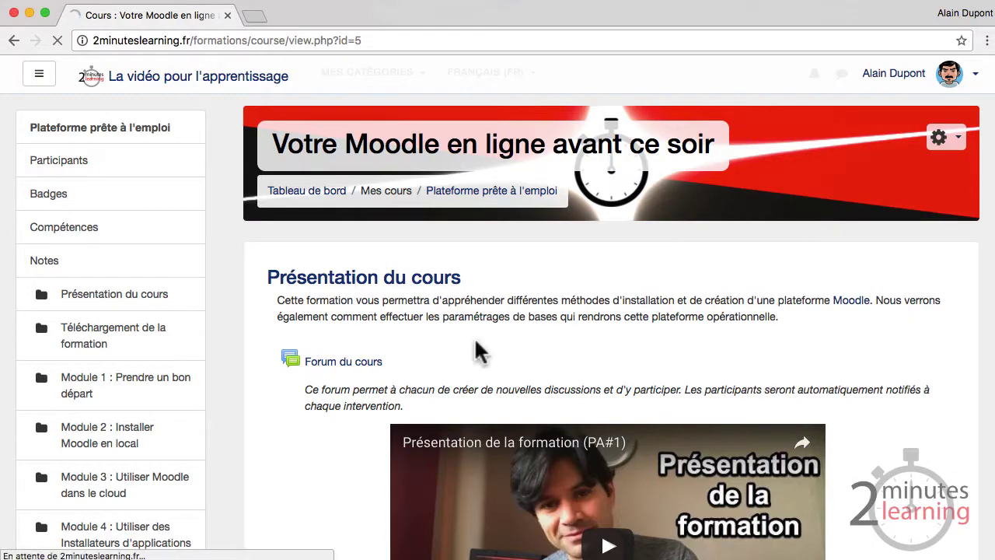
- Add a Questionnaire activity to the course section "Conclusion de la formation"
{"action": "scroll", "coordinate": [526, 286], "scroll_direction": "down", "scroll_amount": 8}
{"action": "scroll", "coordinate": [529, 302], "scroll_direction": "down", "scroll_amount": 10}
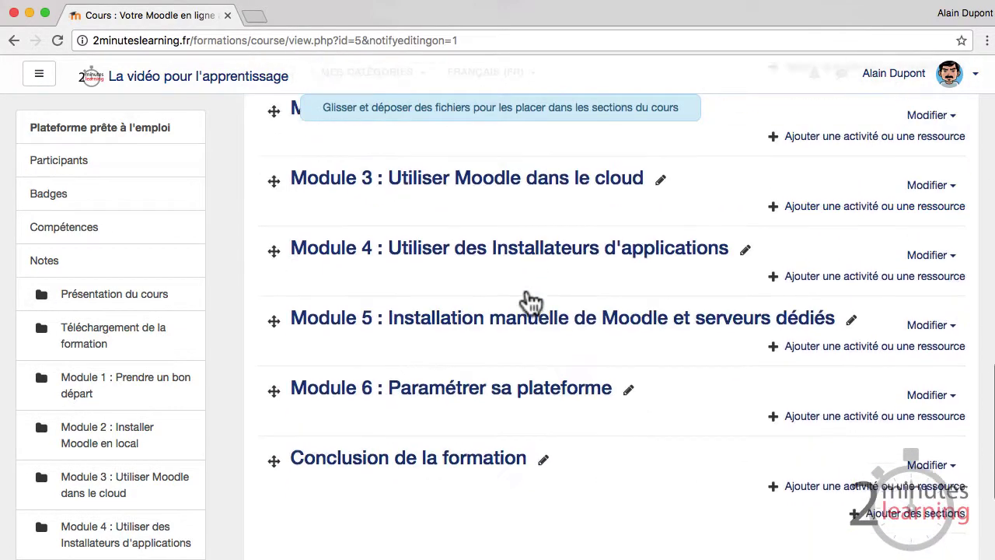
{"action": "left_click", "coordinate": [816, 266]}
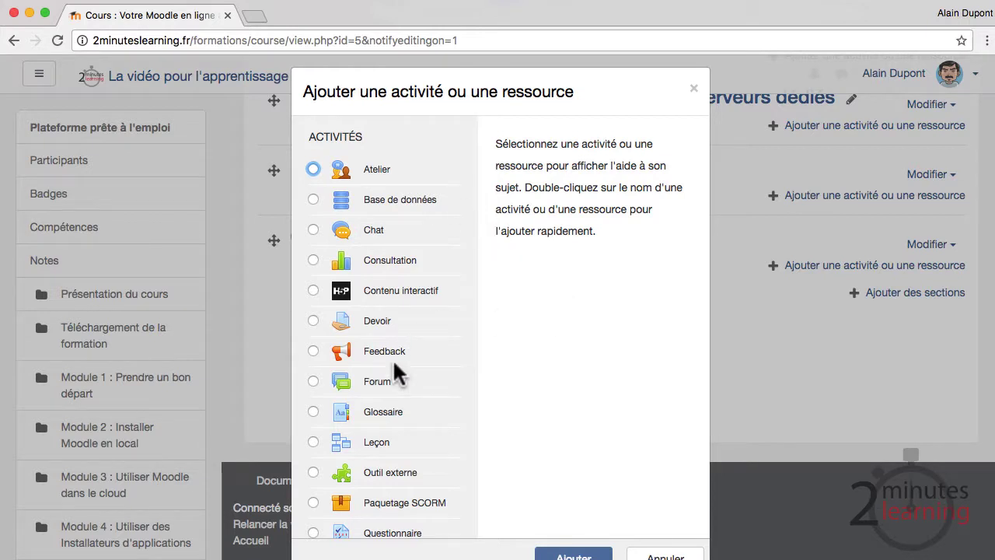
{"action": "scroll", "coordinate": [393, 358], "scroll_direction": "down", "scroll_amount": 5}
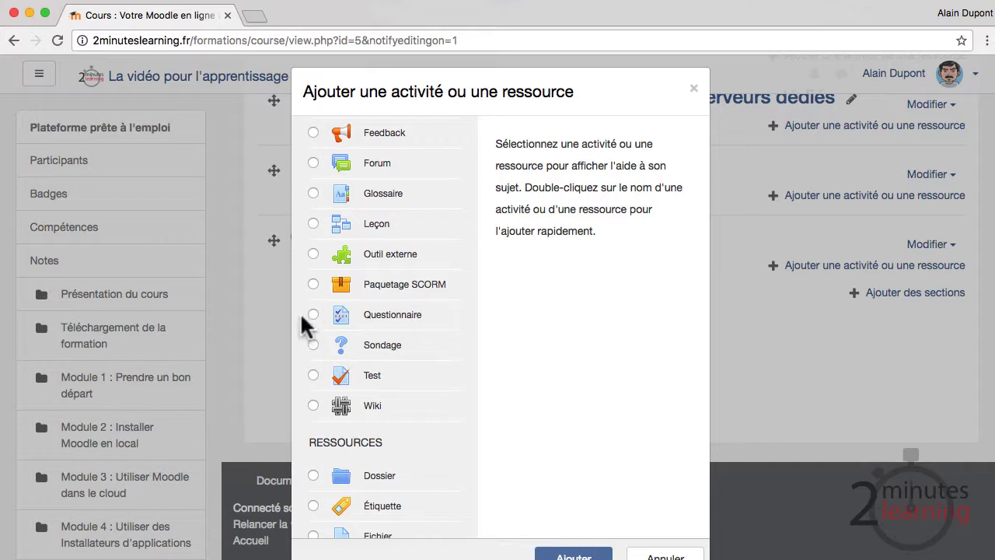
{"action": "left_click", "coordinate": [311, 314]}
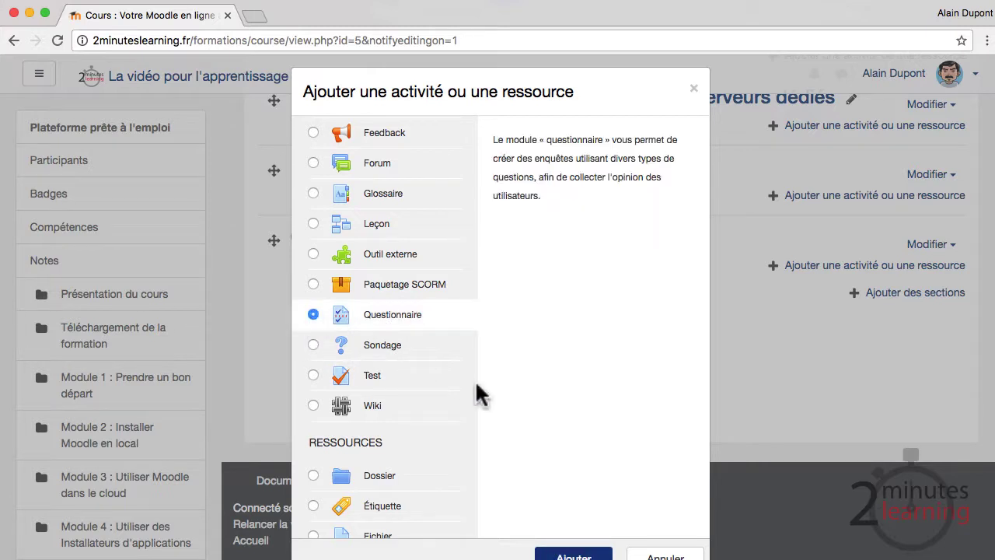
{"action": "scroll", "coordinate": [482, 388], "scroll_direction": "down", "scroll_amount": 2}
{"action": "scroll", "coordinate": [593, 444], "scroll_direction": "down", "scroll_amount": 1}
{"action": "left_click", "coordinate": [572, 538]}
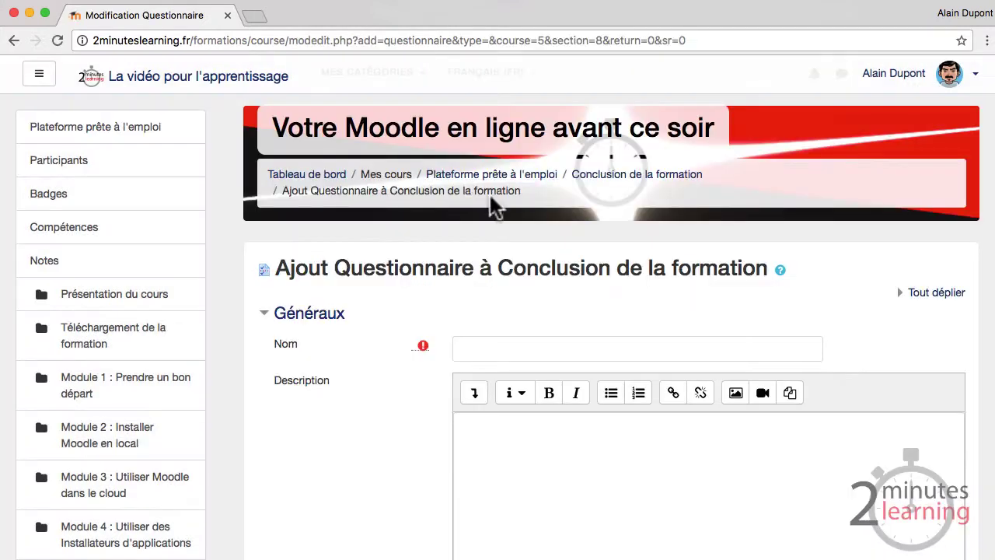
- Name the new questionnaire "Evaluation de la formation"
{"action": "left_click", "coordinate": [497, 350]}
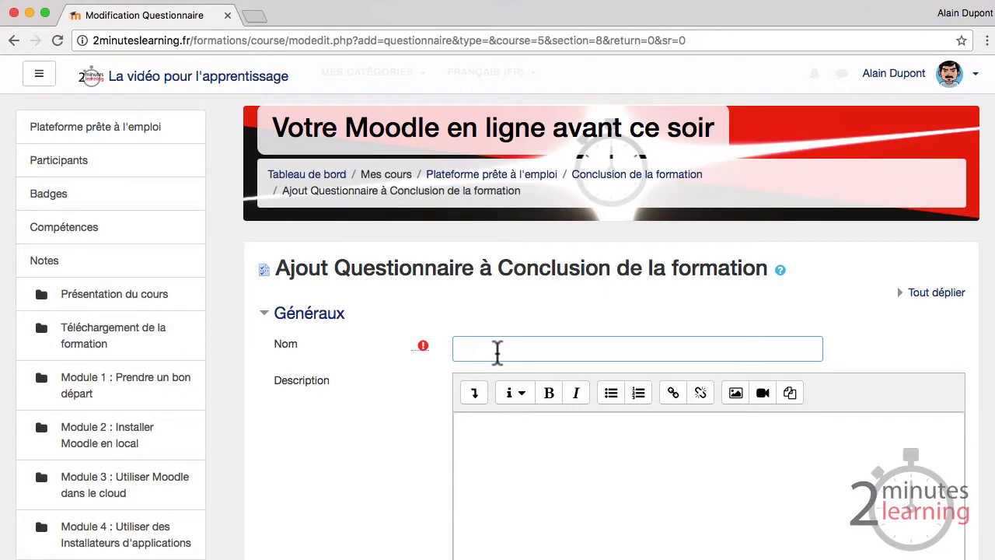
{"action": "left_click", "coordinate": [739, 74]}
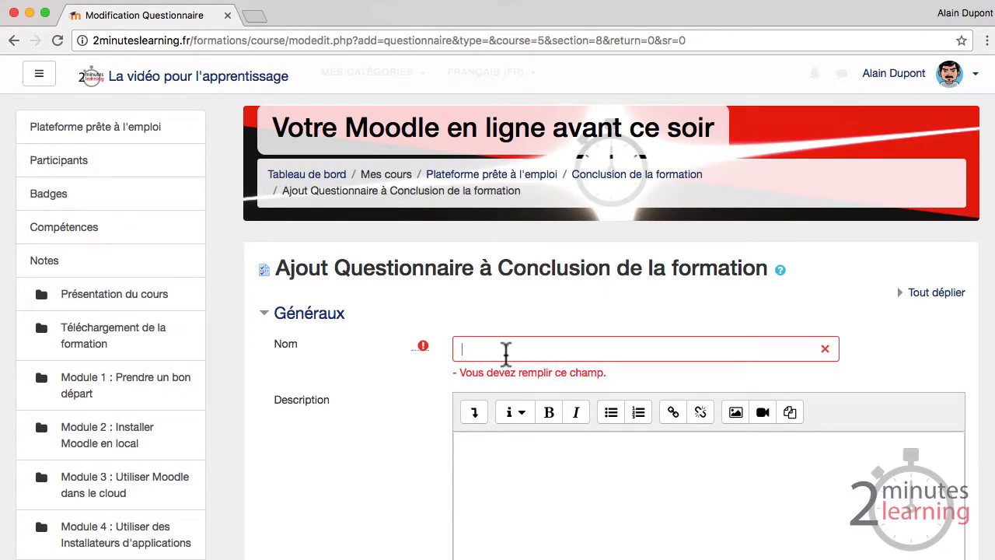
{"action": "left_click", "coordinate": [505, 351]}
{"action": "type", "text": "Evaluation de la formation"}
- Enter the questionnaire description "Merci de prendre quelques secondes pour répondre à ce questionnaire de satisfaction."
{"action": "left_click", "coordinate": [505, 472]}
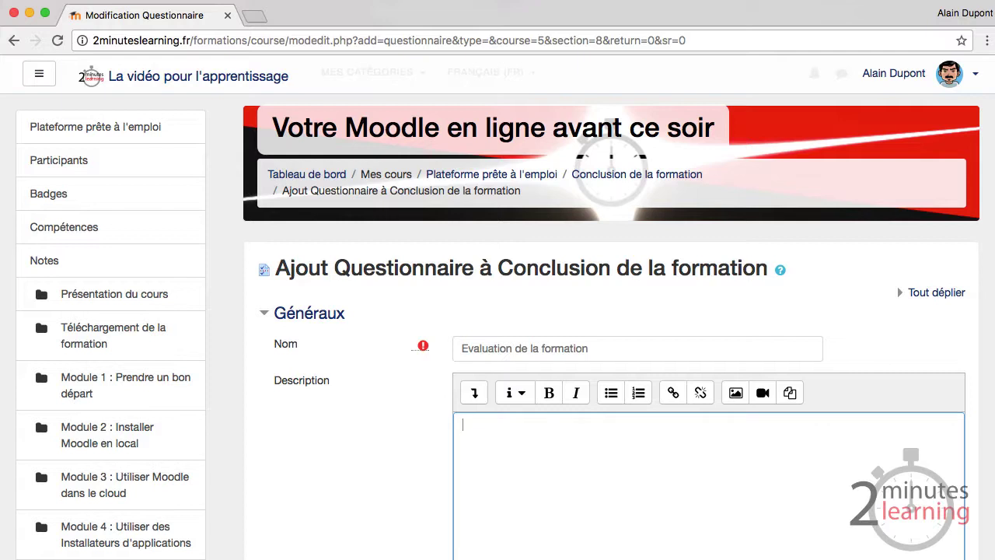
{"action": "key", "text": "super+Tab"}
{"action": "left_click", "coordinate": [544, 464]}
{"action": "type", "text": "Merci de prendre quelques secondes pour répondre à ce questionnaire de satisfaction."}
- Italicize the whole description text and enable showing the description on the course page
{"action": "scroll", "coordinate": [544, 464], "scroll_direction": "down", "scroll_amount": 3}
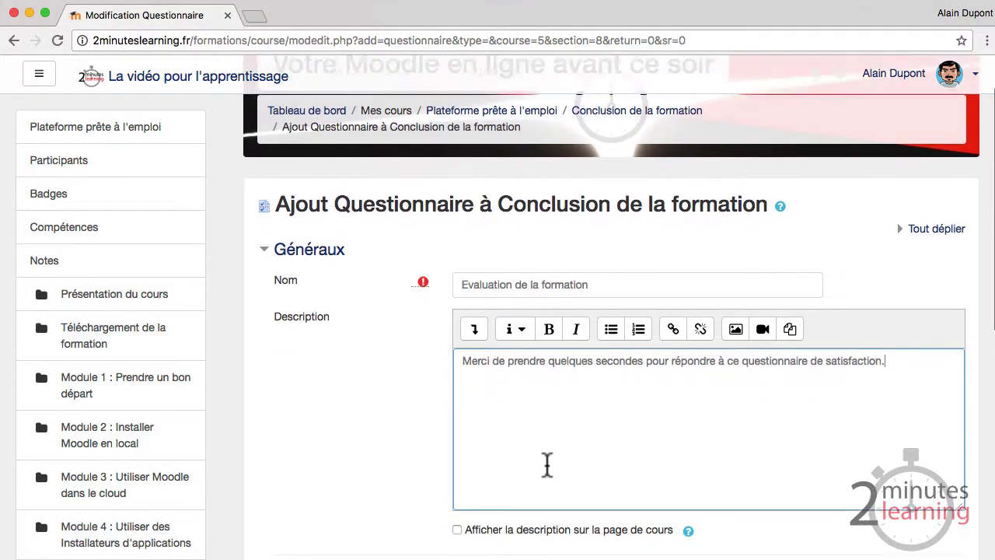
{"action": "key", "text": "super+a"}
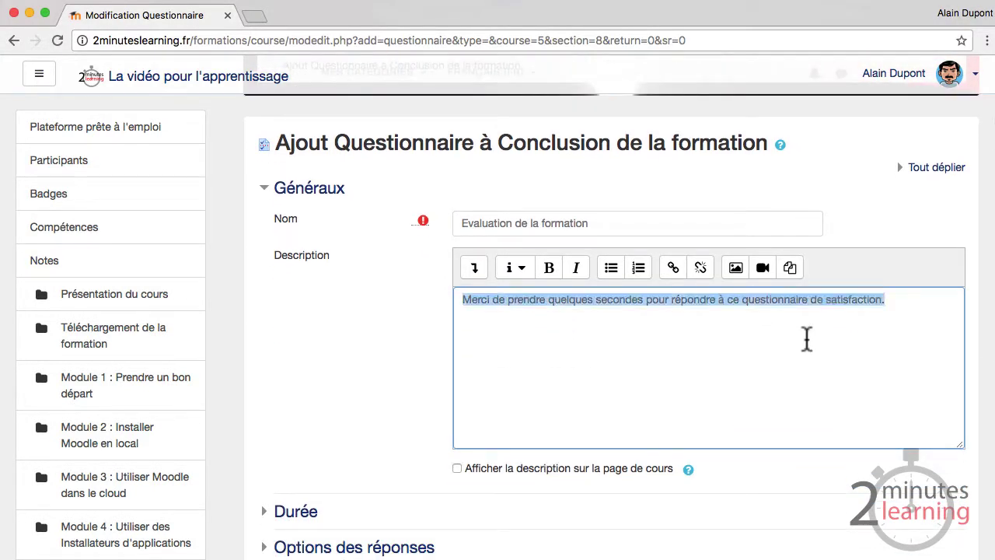
{"action": "left_click", "coordinate": [575, 269]}
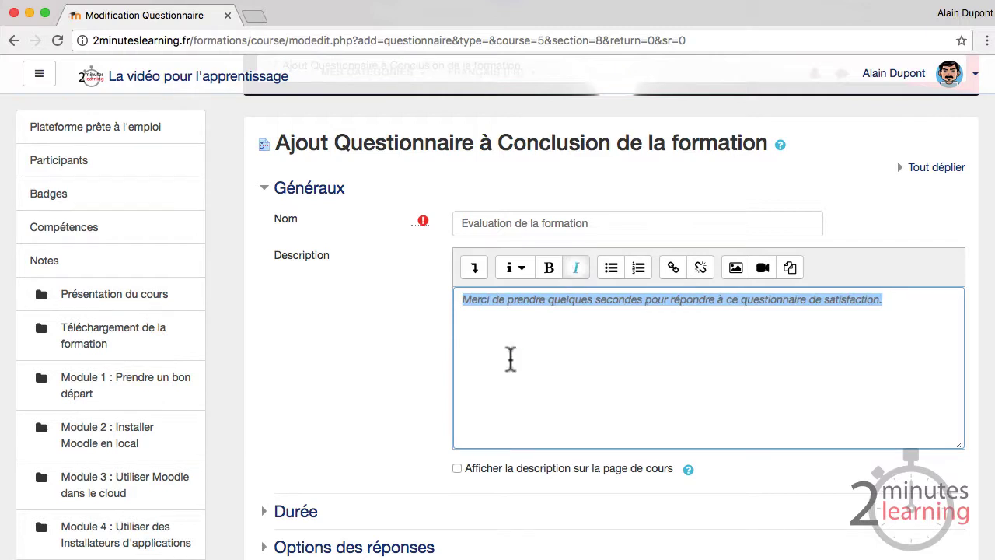
{"action": "left_click", "coordinate": [457, 468]}
- In the response options, set the questionnaire type to "répondre une fois seulement"
{"action": "scroll", "coordinate": [303, 439], "scroll_direction": "down", "scroll_amount": 5}
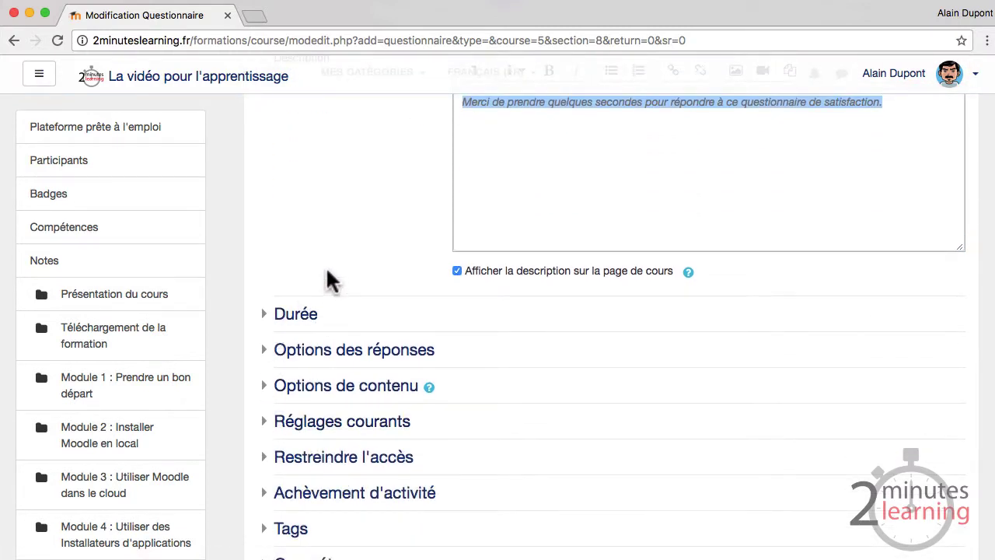
{"action": "left_click", "coordinate": [272, 362]}
{"action": "scroll", "coordinate": [272, 361], "scroll_direction": "down", "scroll_amount": 5}
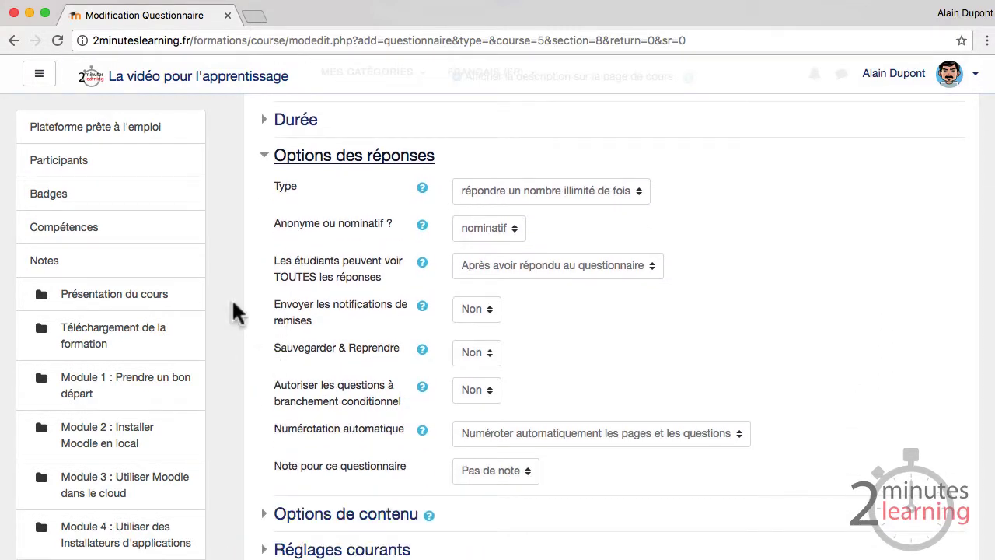
{"action": "left_click", "coordinate": [495, 190]}
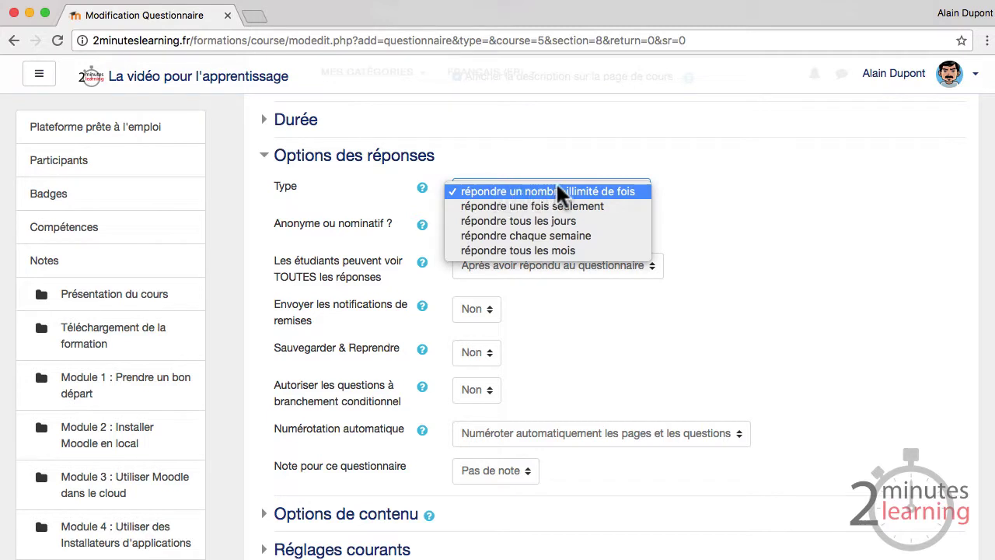
{"action": "left_click", "coordinate": [524, 205]}
- Set when students can see all responses to "Jamais"
{"action": "scroll", "coordinate": [323, 223], "scroll_direction": "down", "scroll_amount": 2}
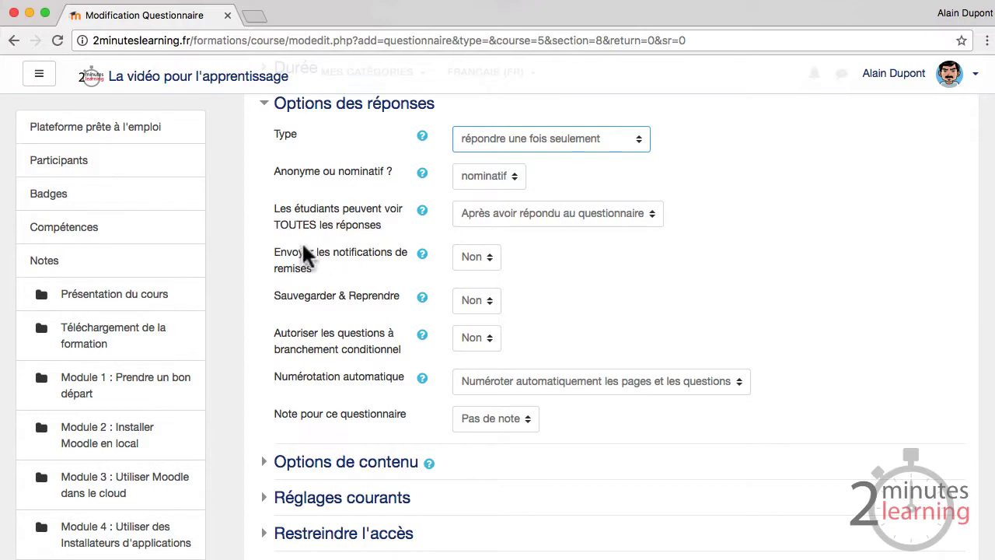
{"action": "left_click", "coordinate": [497, 221]}
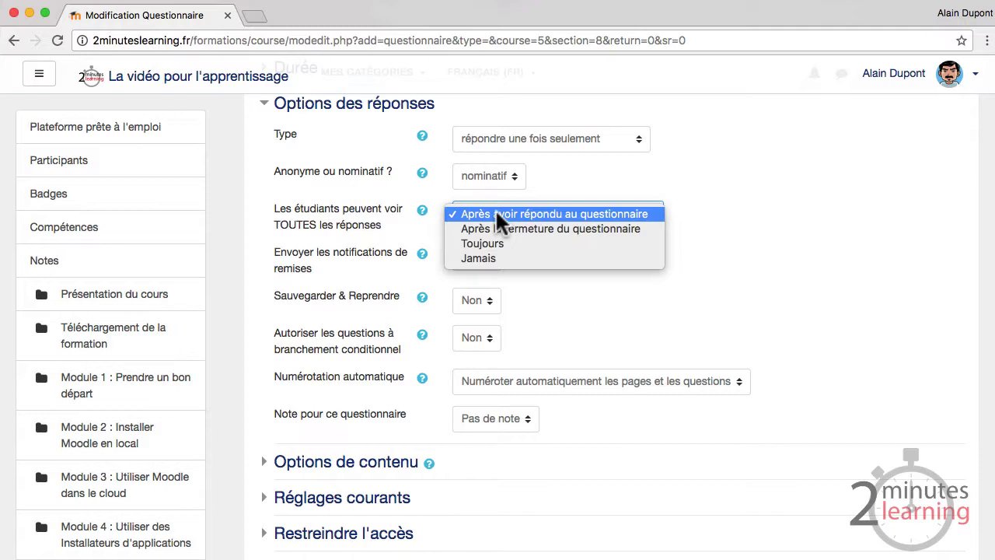
{"action": "left_click", "coordinate": [514, 258]}
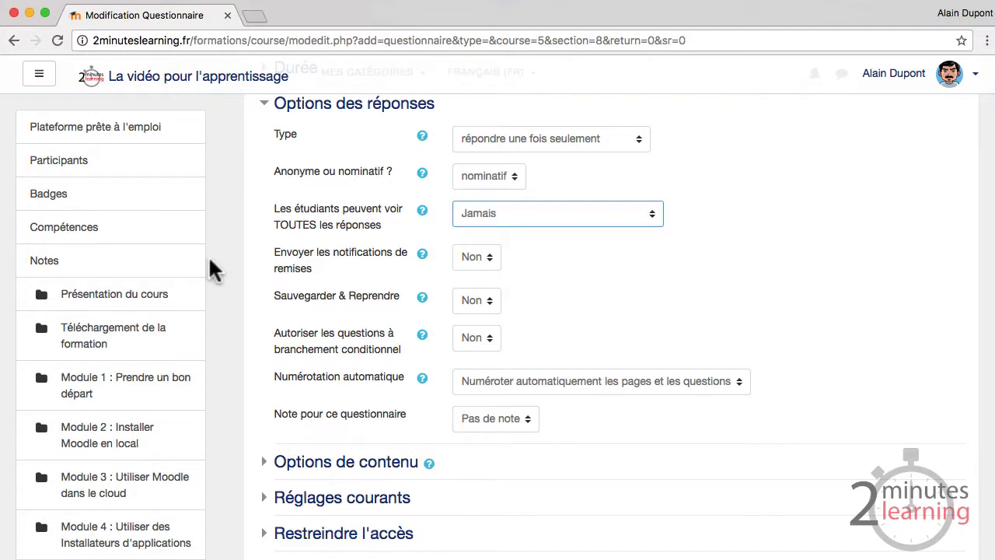
- Save the questionnaire settings and display the activity
{"action": "scroll", "coordinate": [210, 264], "scroll_direction": "down", "scroll_amount": 5}
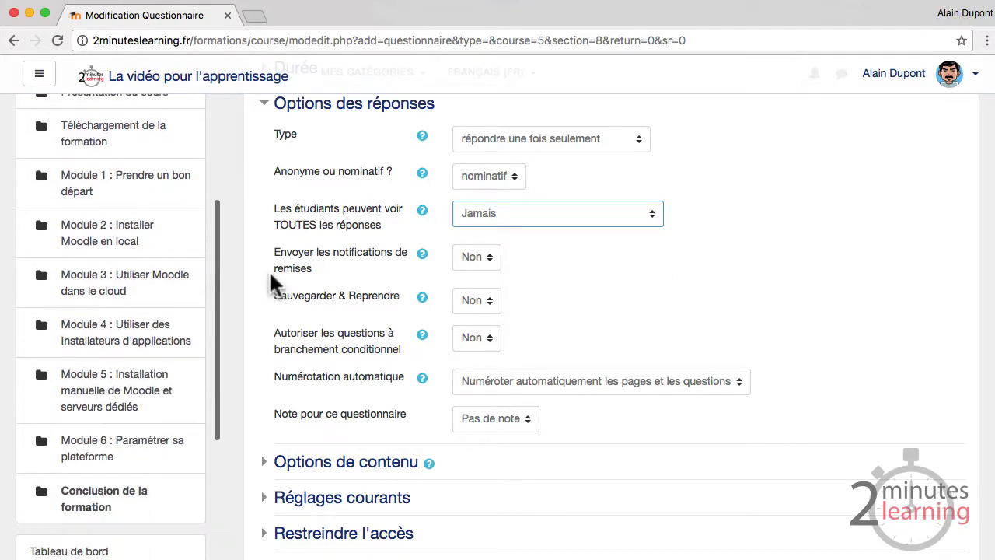
{"action": "scroll", "coordinate": [272, 282], "scroll_direction": "down", "scroll_amount": 4}
{"action": "scroll", "coordinate": [272, 284], "scroll_direction": "down", "scroll_amount": 1}
{"action": "scroll", "coordinate": [272, 284], "scroll_direction": "down", "scroll_amount": 3}
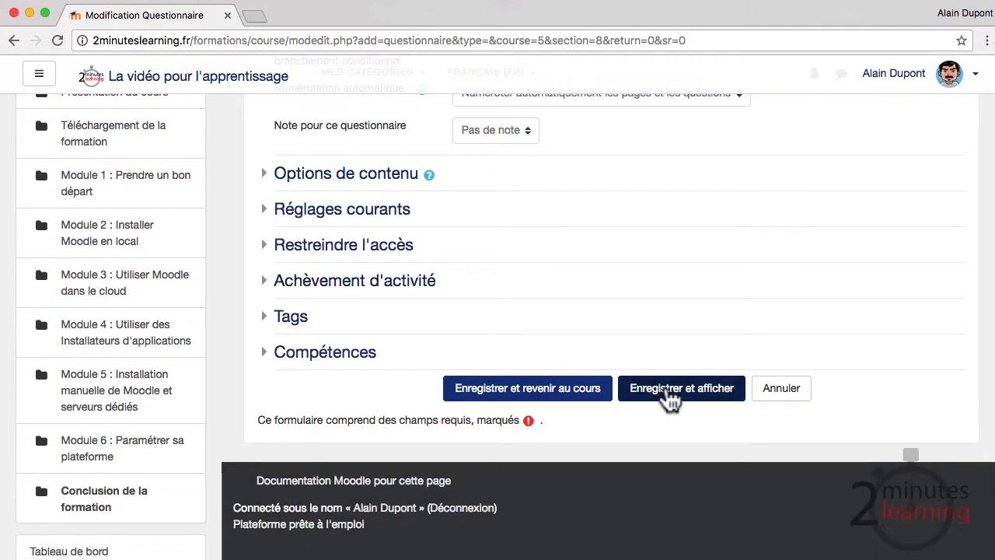
{"action": "left_click", "coordinate": [670, 392]}
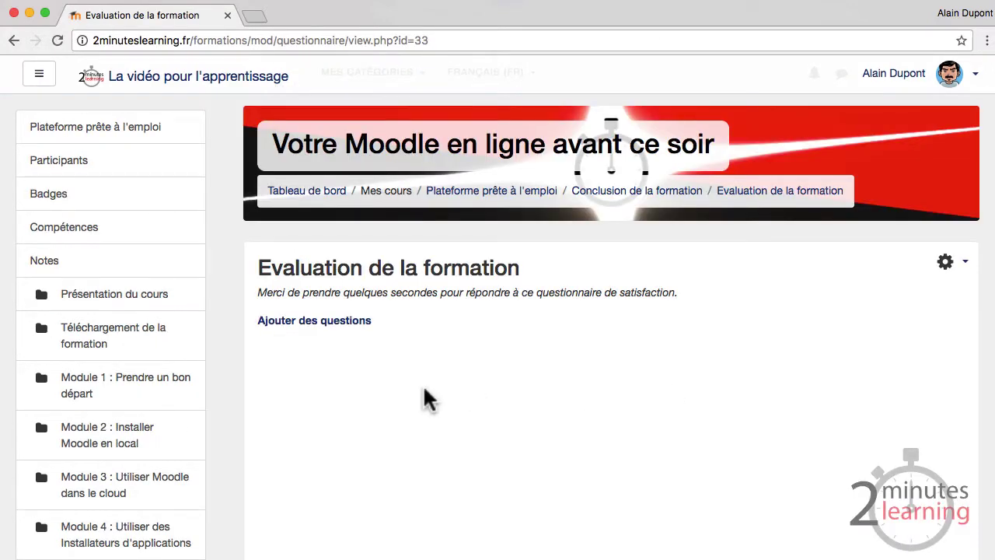
- Add a question of type "Boutons radio" to the questionnaire
{"action": "left_click", "coordinate": [303, 321]}
{"action": "left_click", "coordinate": [500, 358]}
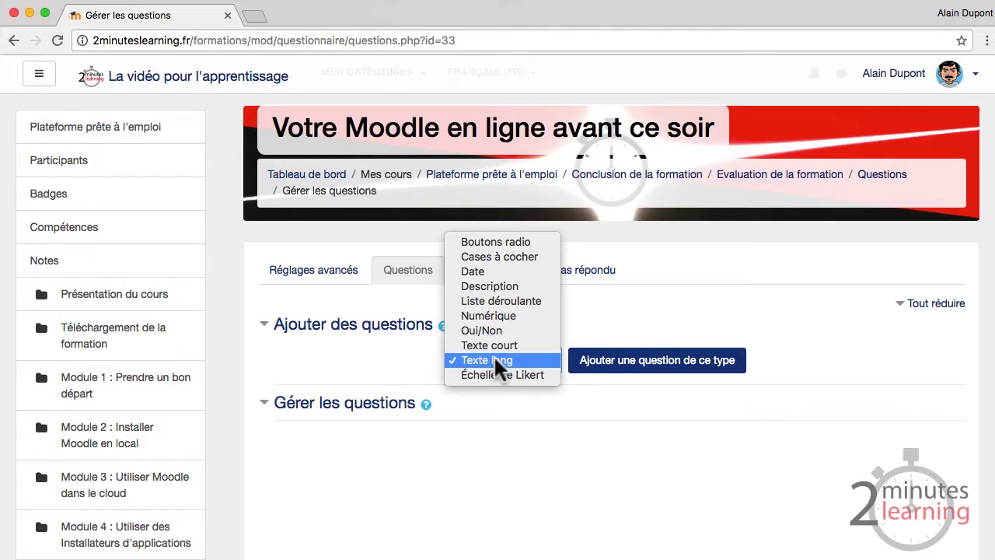
{"action": "left_click", "coordinate": [488, 241]}
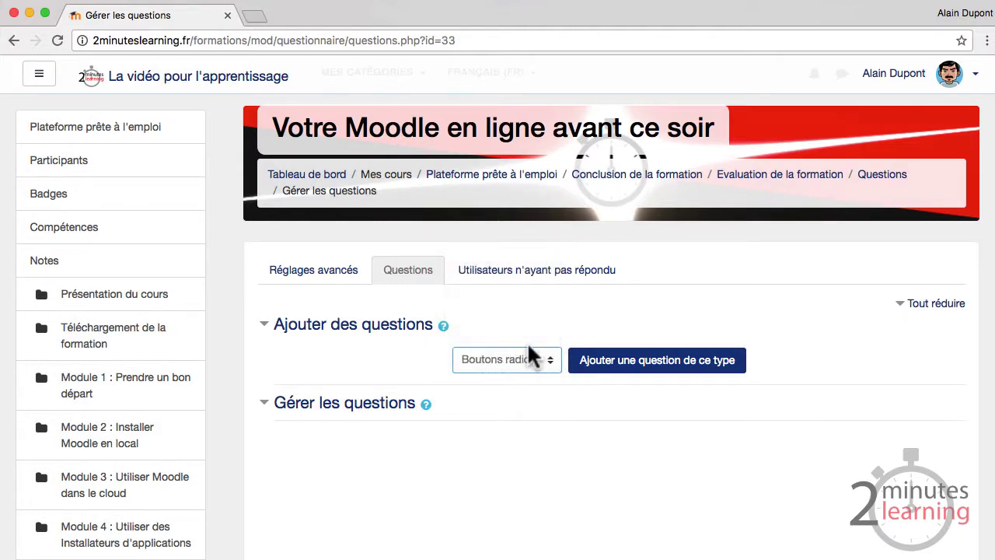
{"action": "left_click", "coordinate": [628, 373]}
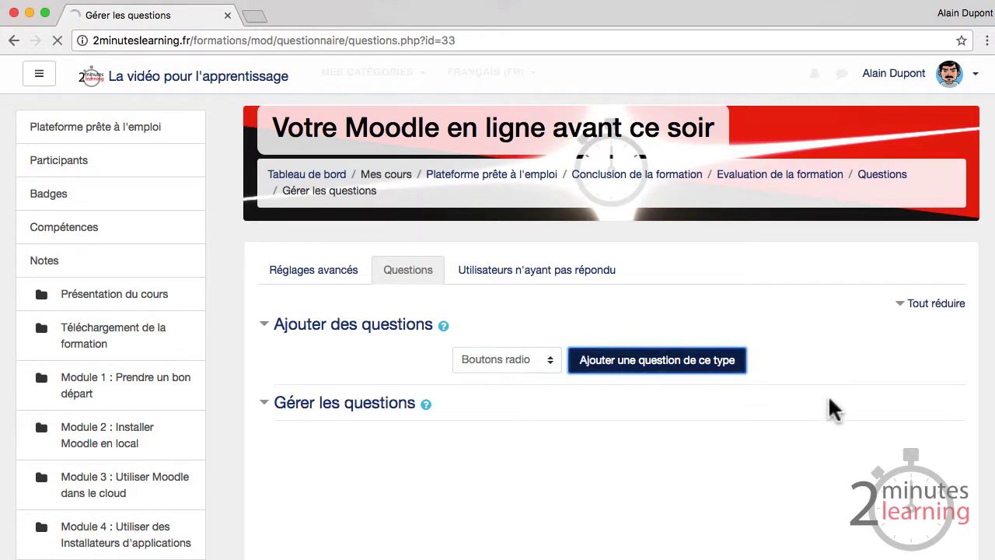
- Name the question "#1" and enter its text "Cette formation a-t-elle répondu à tes attentes ?"
{"action": "left_click", "coordinate": [493, 349]}
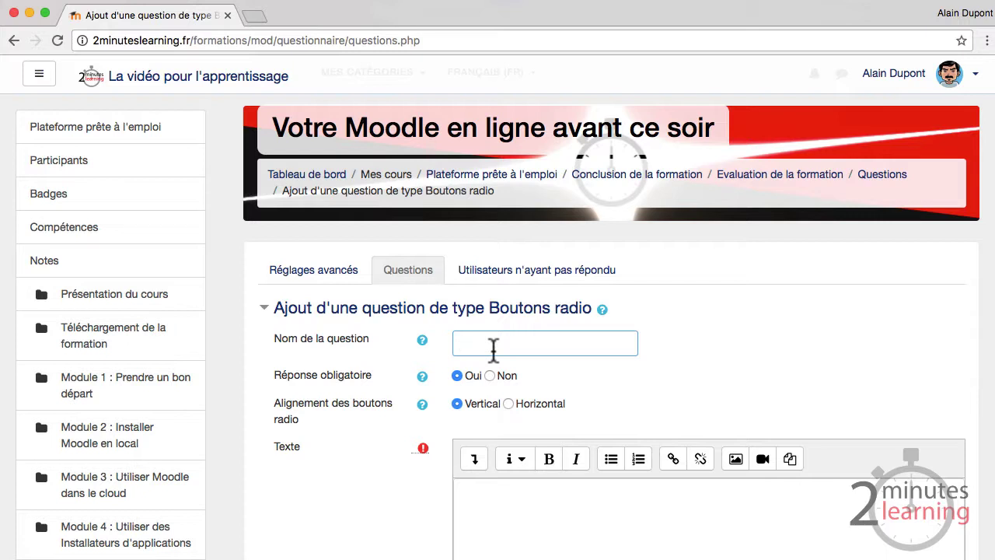
{"action": "type", "text": "#1"}
{"action": "scroll", "coordinate": [438, 393], "scroll_direction": "down", "scroll_amount": 3}
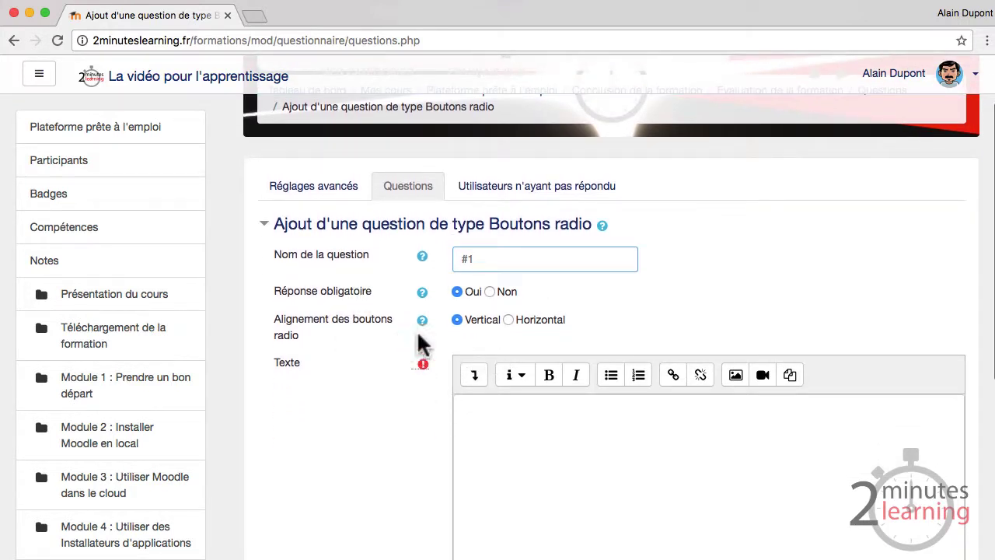
{"action": "scroll", "coordinate": [466, 334], "scroll_direction": "down", "scroll_amount": 5}
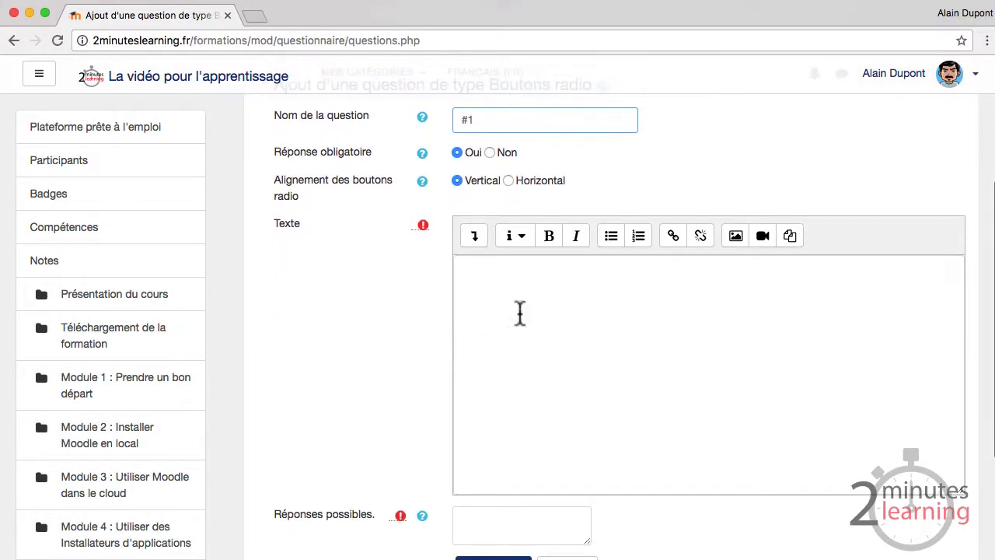
{"action": "left_click", "coordinate": [527, 288]}
{"action": "scroll", "coordinate": [528, 288], "scroll_direction": "down", "scroll_amount": 1}
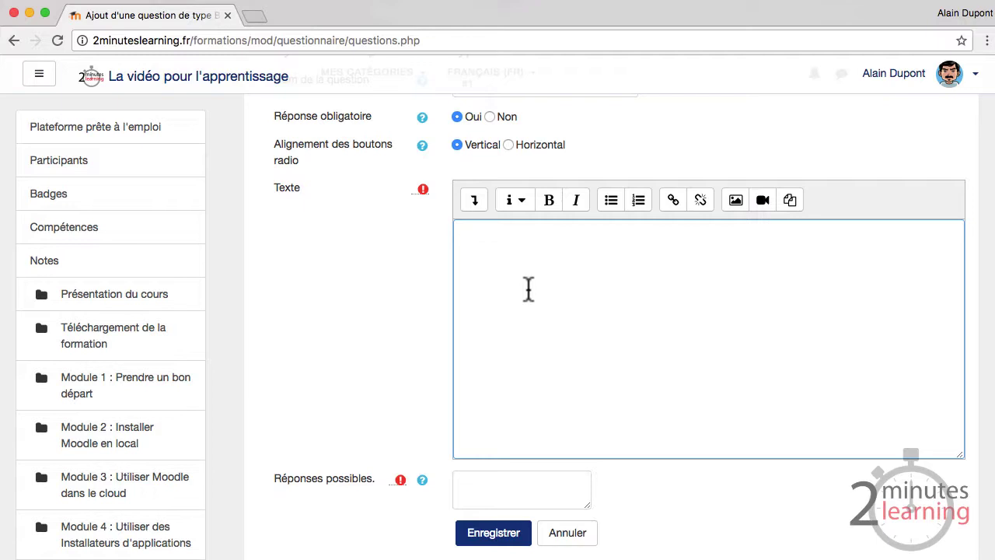
{"action": "type", "text": "Cette formation a-t-elle répondu à tes attentes ?"}
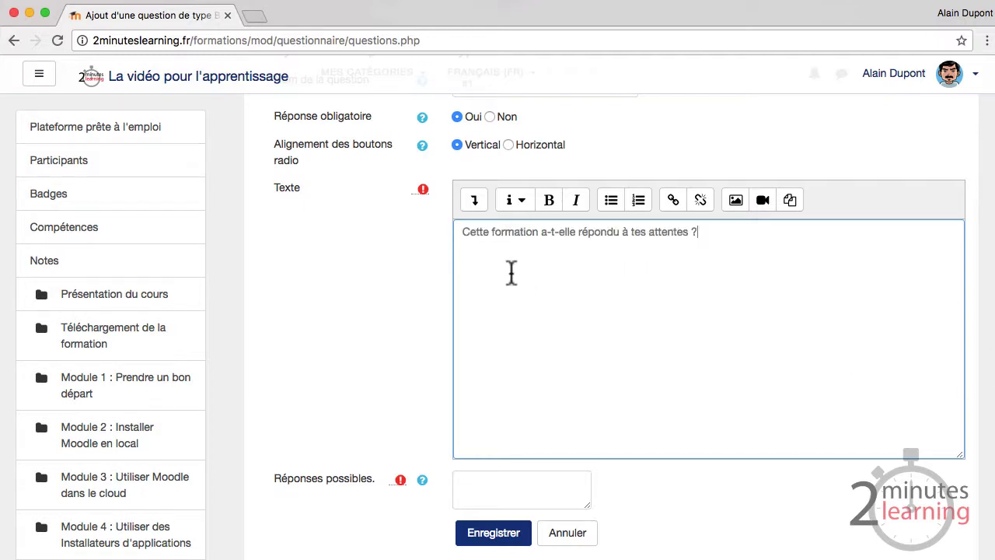
- Enter the possible answers "Tout à fait", "Plutôt oui", "Plutôt non" and "Pas du tout", one per line
{"action": "scroll", "coordinate": [511, 272], "scroll_direction": "down", "scroll_amount": 2}
{"action": "scroll", "coordinate": [511, 272], "scroll_direction": "down", "scroll_amount": 1}
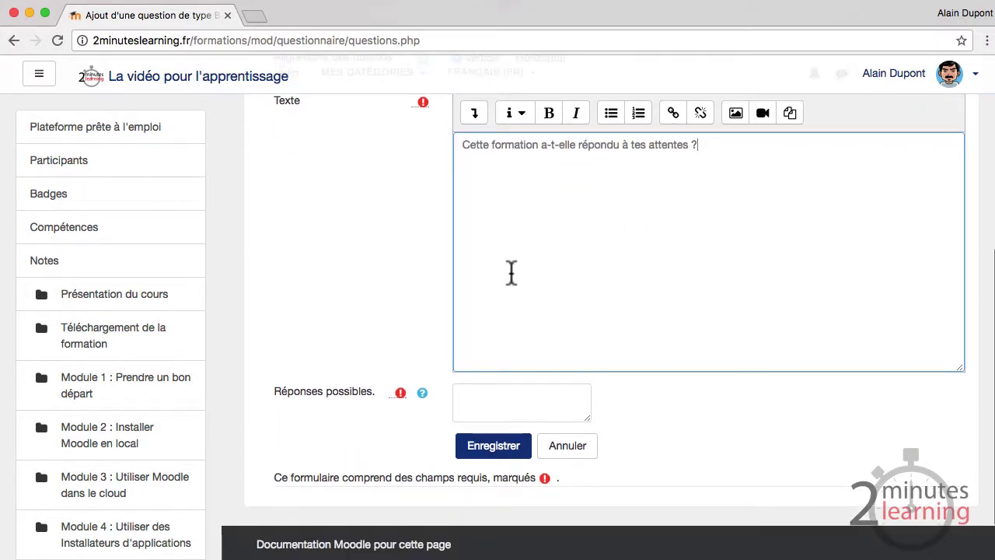
{"action": "scroll", "coordinate": [510, 272], "scroll_direction": "down", "scroll_amount": 1}
{"action": "left_click", "coordinate": [478, 359]}
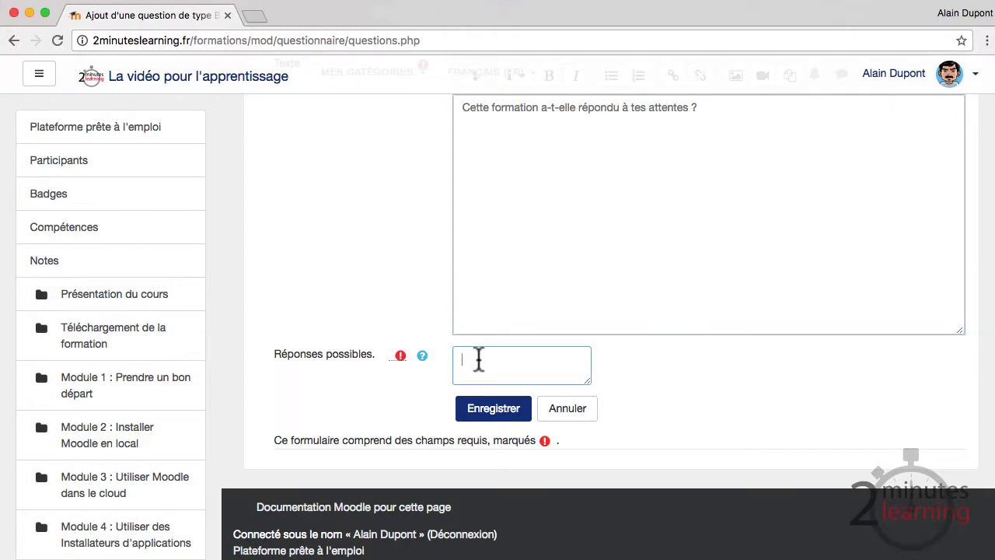
{"action": "type", "text": "Tout à fait"}
{"action": "key", "text": "Return"}
{"action": "type", "text": "Plutôt oui"}
{"action": "key", "text": "Return"}
{"action": "type", "text": "Plutôt non"}
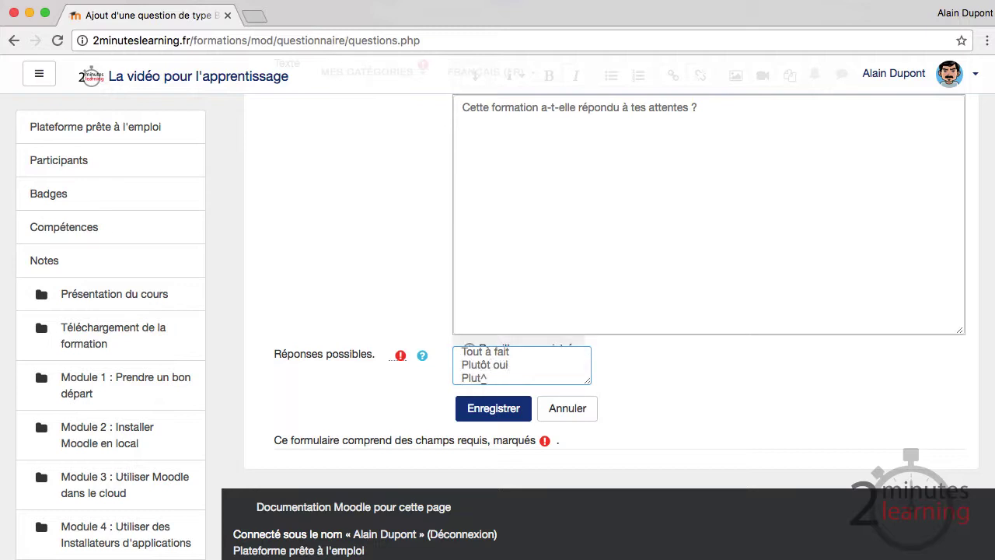
{"action": "key", "text": "Return"}
{"action": "type", "text": "Pas du tout"}
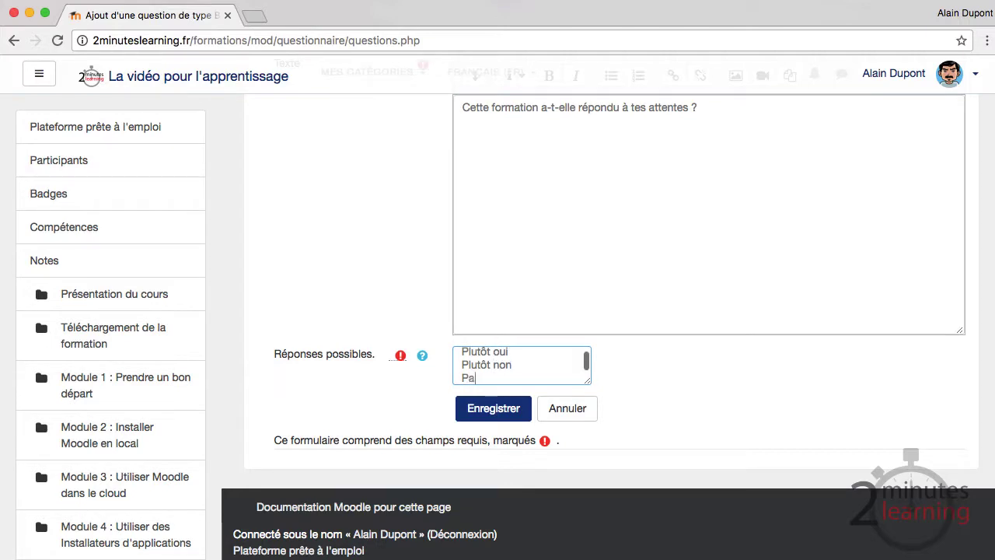
- Save question "#1" and add a new question of type "Texte long" to the questionnaire
{"action": "left_click", "coordinate": [494, 410]}
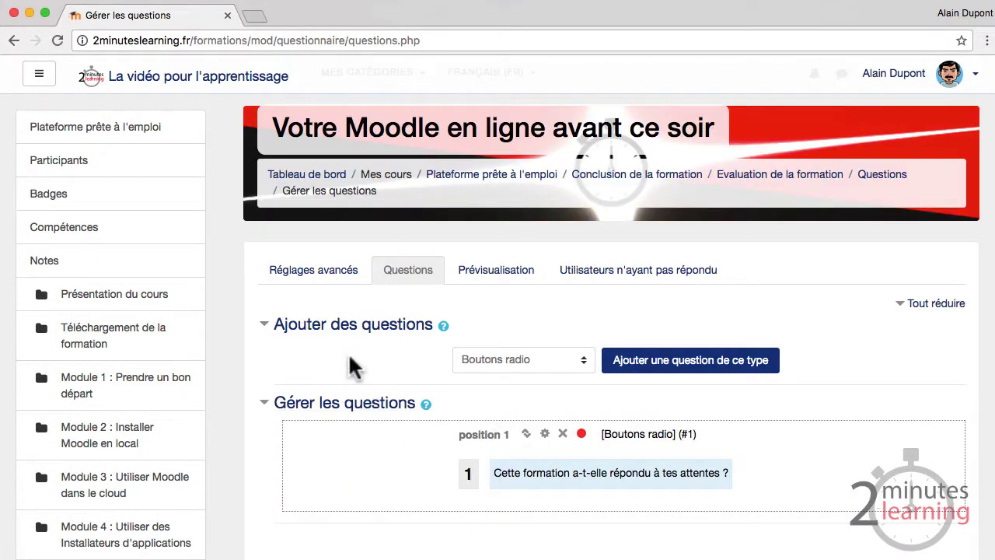
{"action": "scroll", "coordinate": [355, 362], "scroll_direction": "down", "scroll_amount": 2}
{"action": "left_click", "coordinate": [544, 270]}
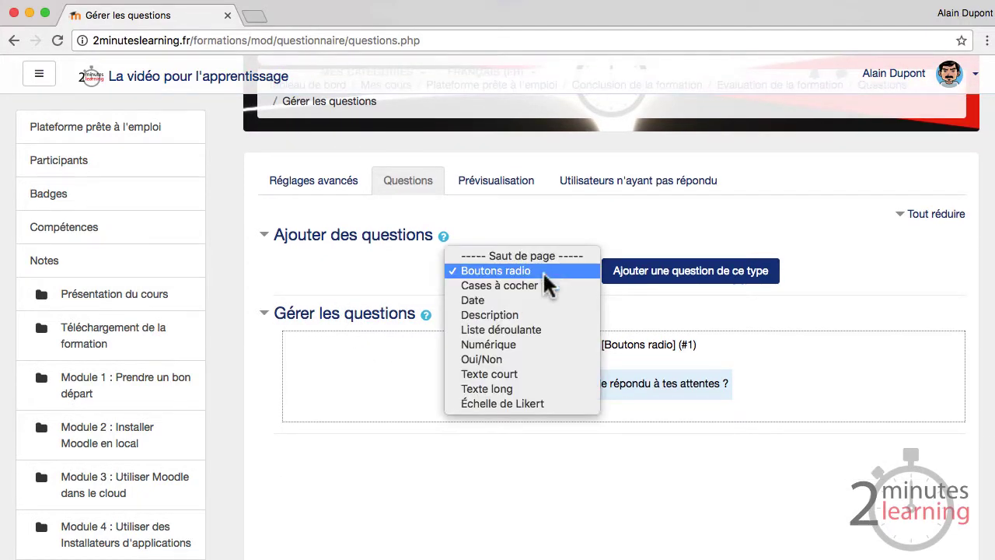
{"action": "left_click", "coordinate": [514, 388]}
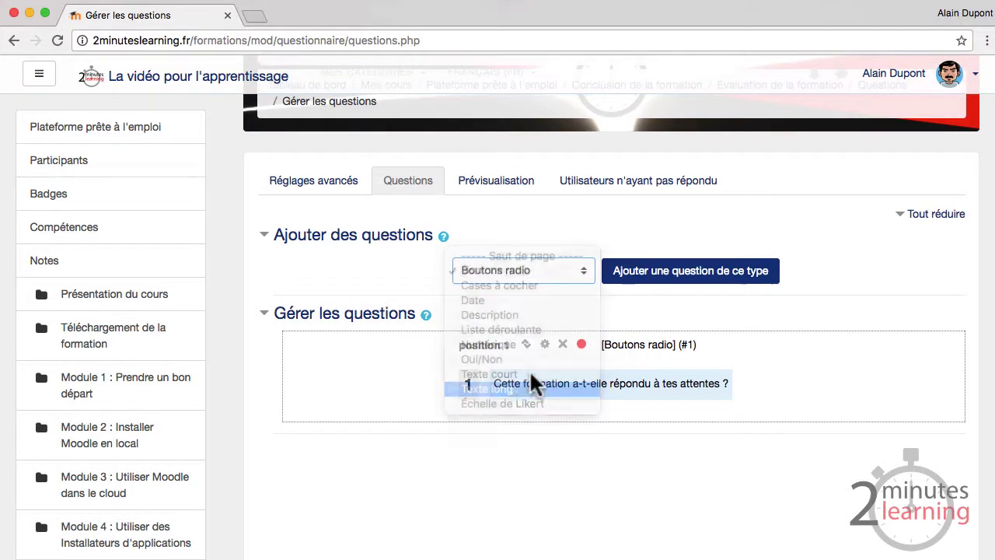
{"action": "left_click", "coordinate": [675, 274]}
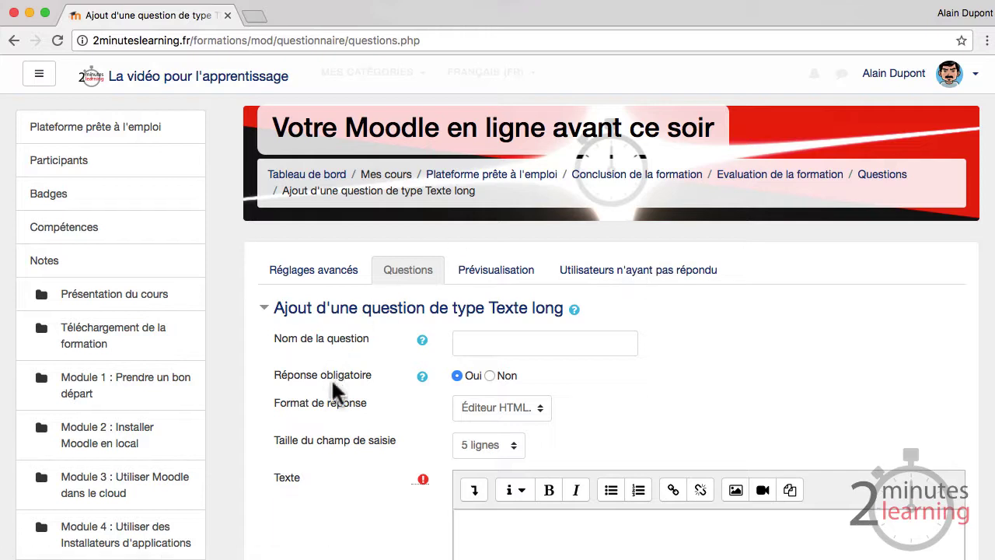
- Make the answer to the long-text question optional and name the question "#2"
{"action": "left_click", "coordinate": [489, 374]}
{"action": "left_click", "coordinate": [498, 339]}
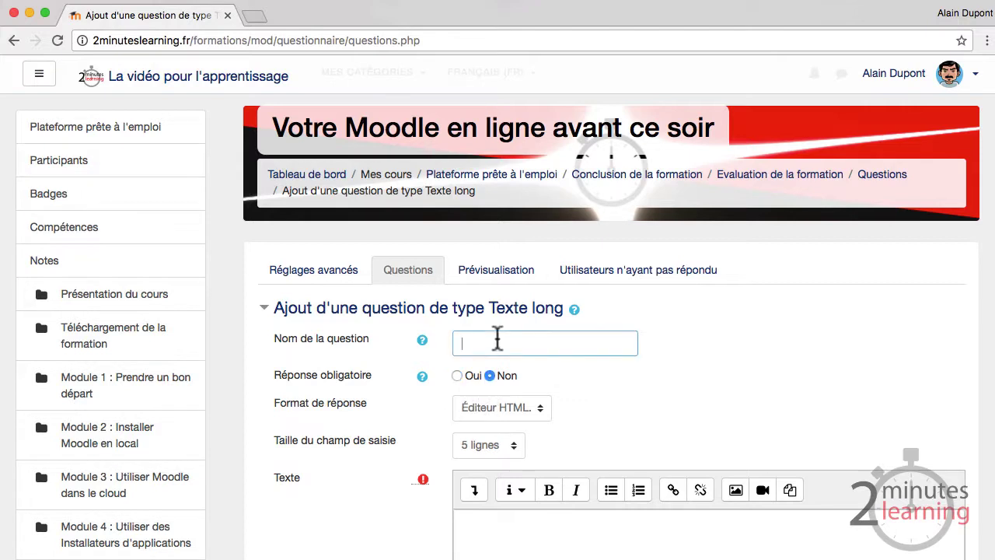
{"action": "type", "text": "#2"}
- Enter the question text "As-tu des commentaires ou des propositions d'améliorations à formuler ?" and save the question
{"action": "scroll", "coordinate": [498, 338], "scroll_direction": "down", "scroll_amount": 5}
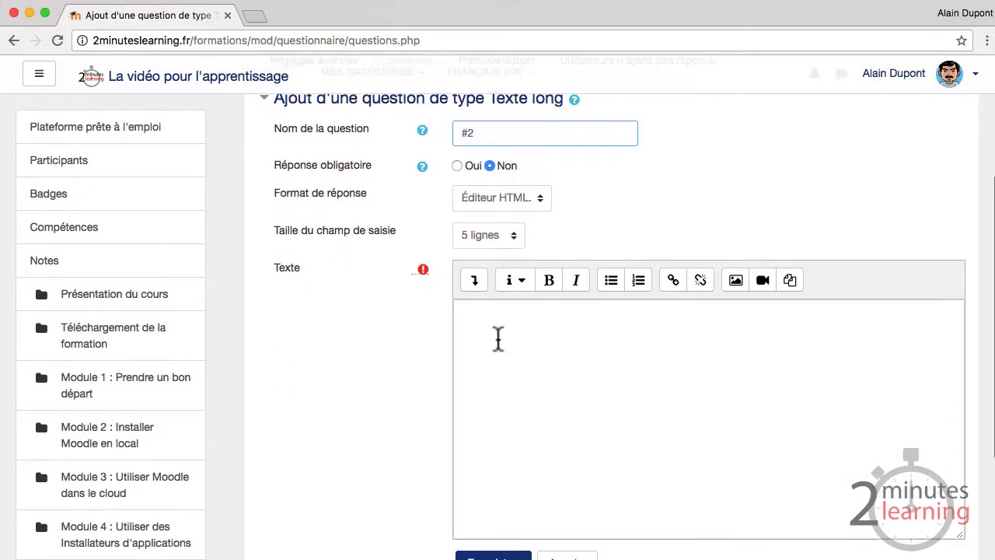
{"action": "left_click", "coordinate": [543, 361]}
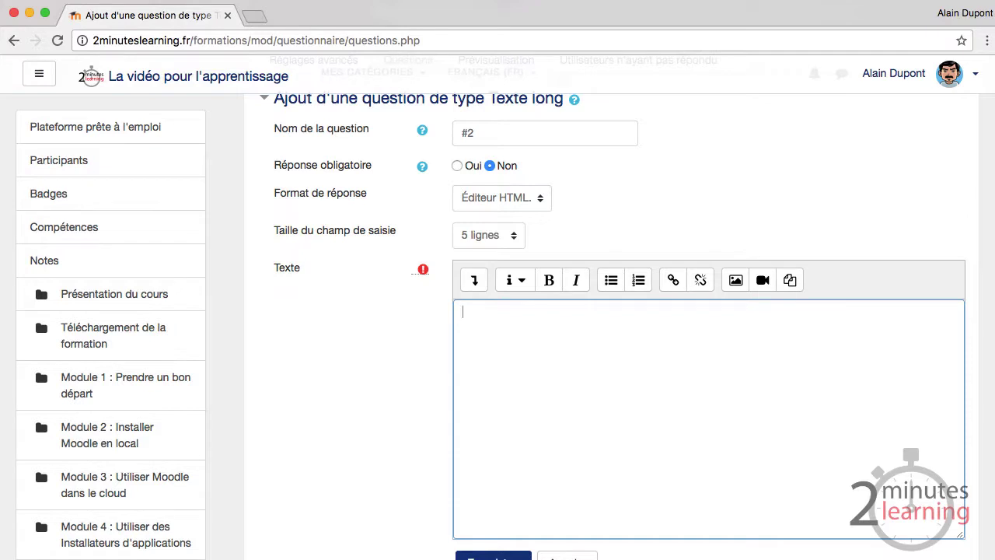
{"action": "type", "text": "As-tu des commentaires ou des propositions d'améliorations à formuler ?"}
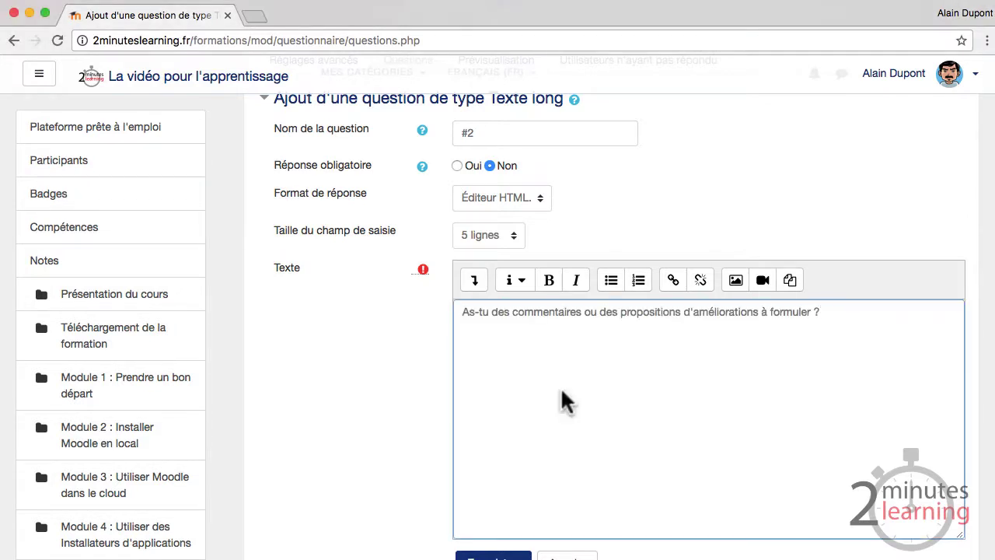
{"action": "scroll", "coordinate": [561, 387], "scroll_direction": "down", "scroll_amount": 3}
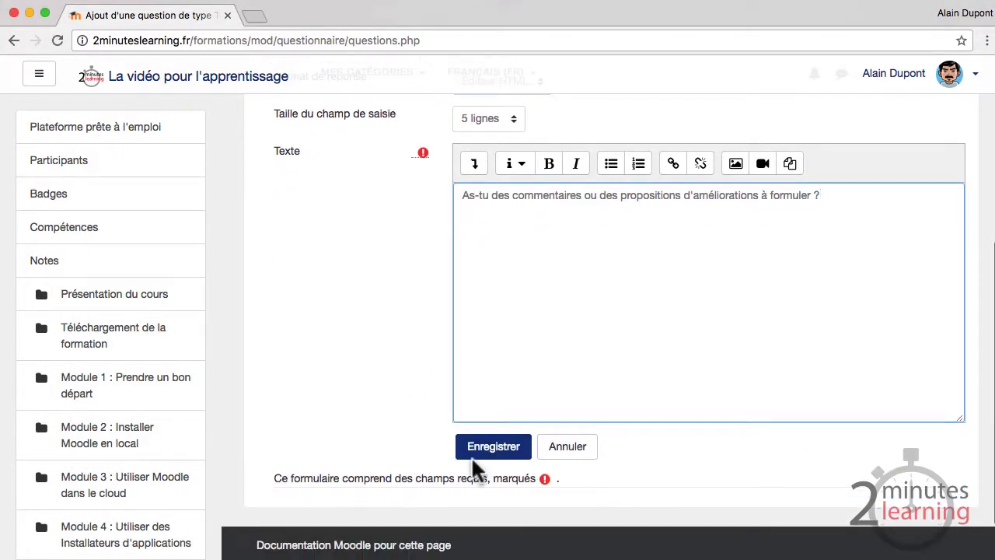
{"action": "left_click", "coordinate": [487, 455]}
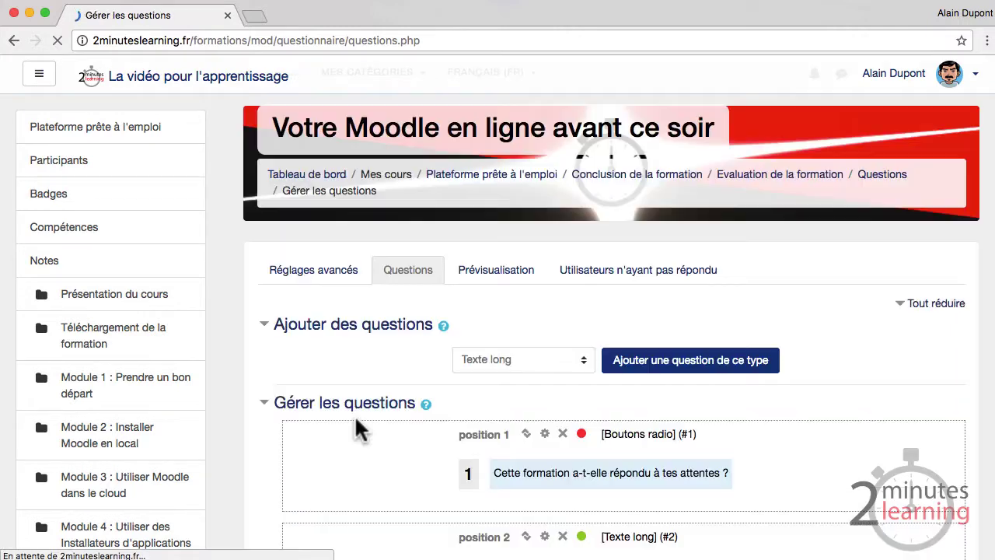
- Add another question of type "Texte long" and name it "#3"
{"action": "scroll", "coordinate": [355, 421], "scroll_direction": "down", "scroll_amount": 3}
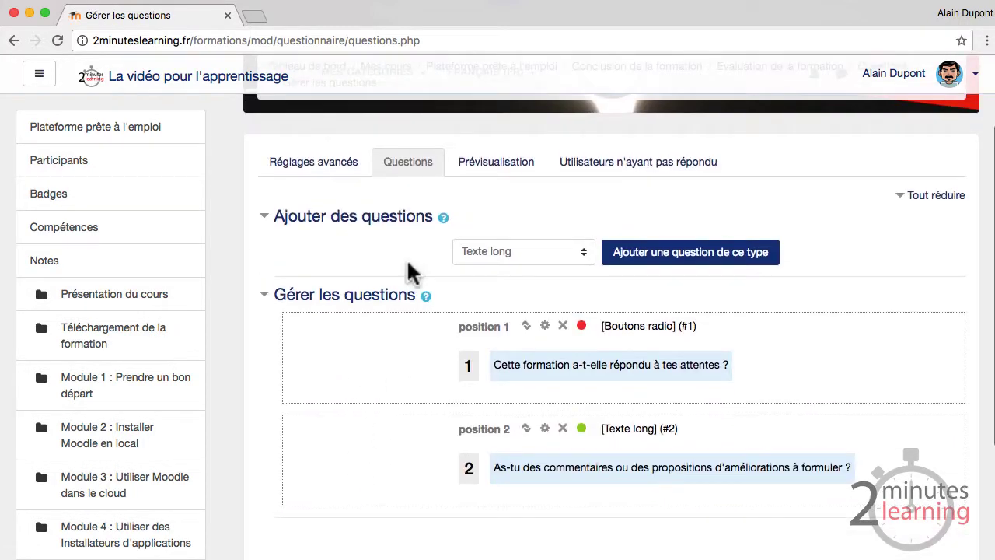
{"action": "left_click", "coordinate": [671, 252]}
{"action": "scroll", "coordinate": [499, 244], "scroll_direction": "down", "scroll_amount": 1}
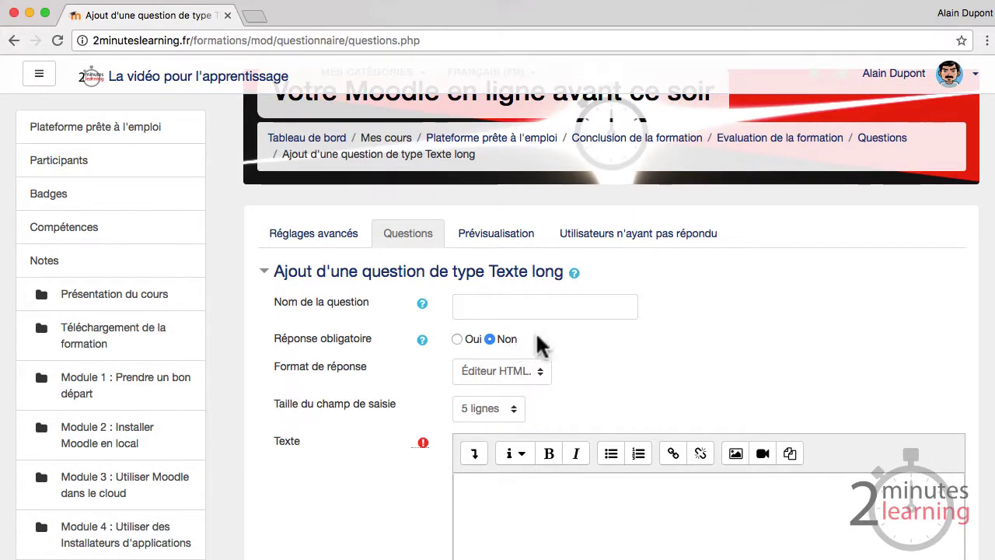
{"action": "left_click", "coordinate": [512, 306]}
{"action": "type", "text": "#3"}
- Enter the question text "As-tu d'autres besoins en terme de formations ?" and save the question
{"action": "scroll", "coordinate": [554, 264], "scroll_direction": "down", "scroll_amount": 3}
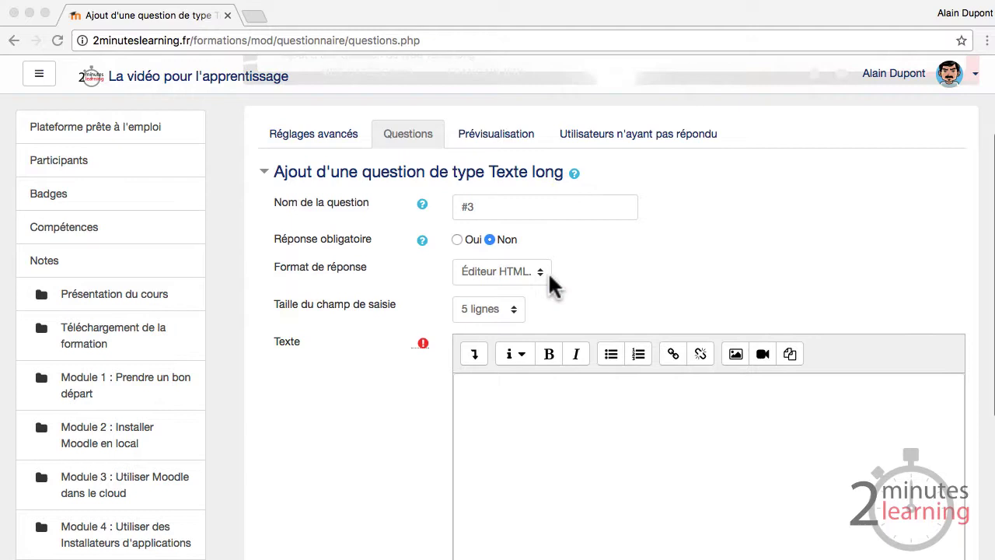
{"action": "left_click", "coordinate": [518, 426]}
{"action": "type", "text": "As-tu d'autres besoins en terme de formations ?"}
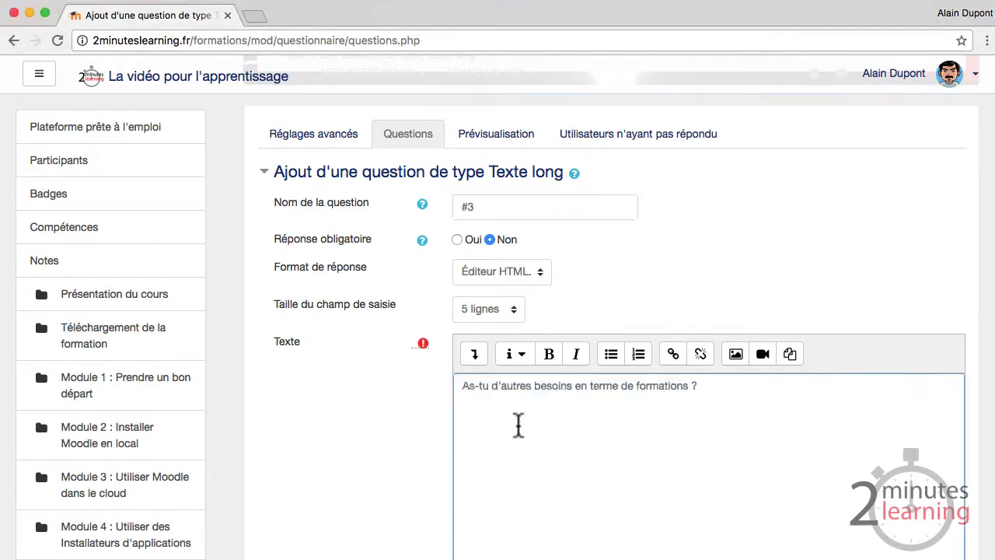
{"action": "scroll", "coordinate": [518, 426], "scroll_direction": "down", "scroll_amount": 5}
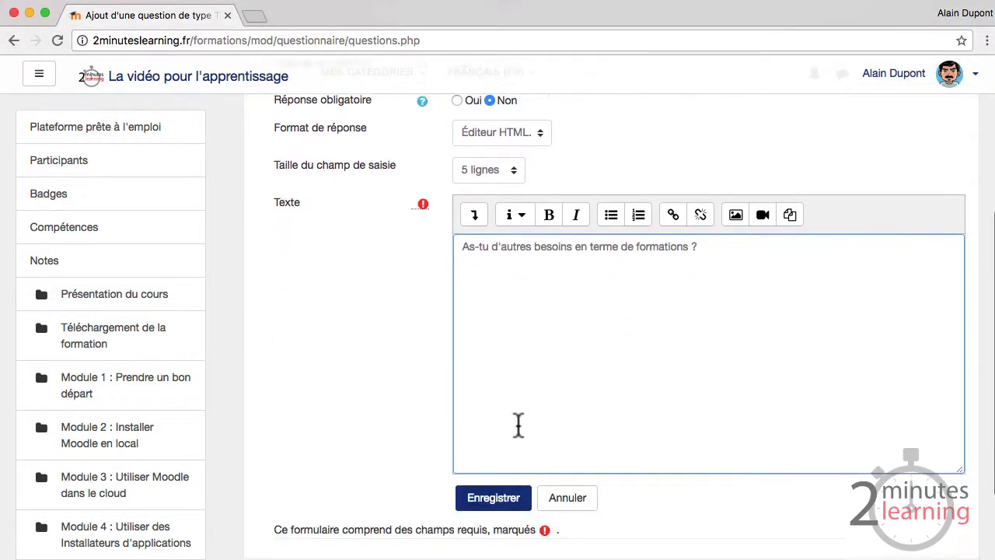
{"action": "left_click", "coordinate": [490, 385]}
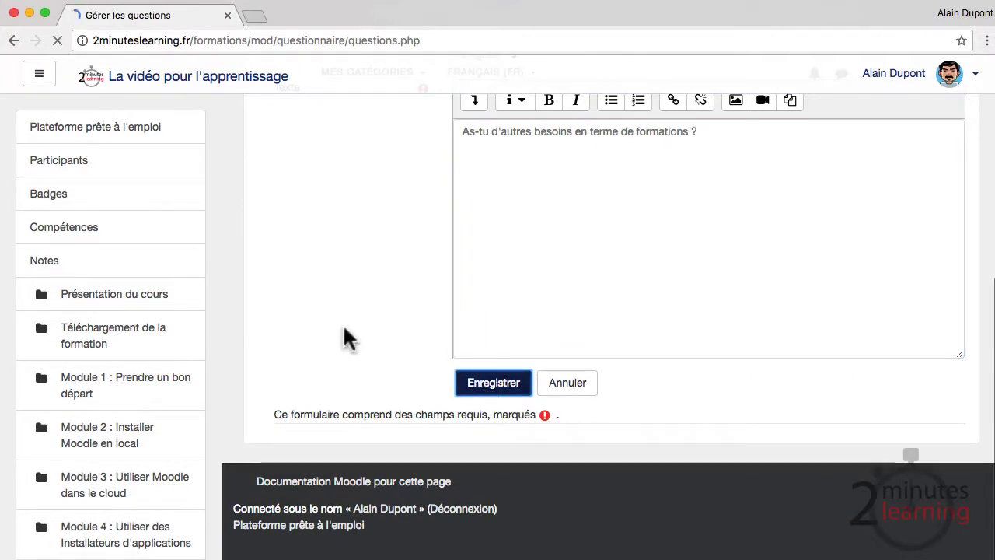
- Review the list of questions and display the preview of the questionnaire
{"action": "scroll", "coordinate": [342, 323], "scroll_direction": "down", "scroll_amount": 5}
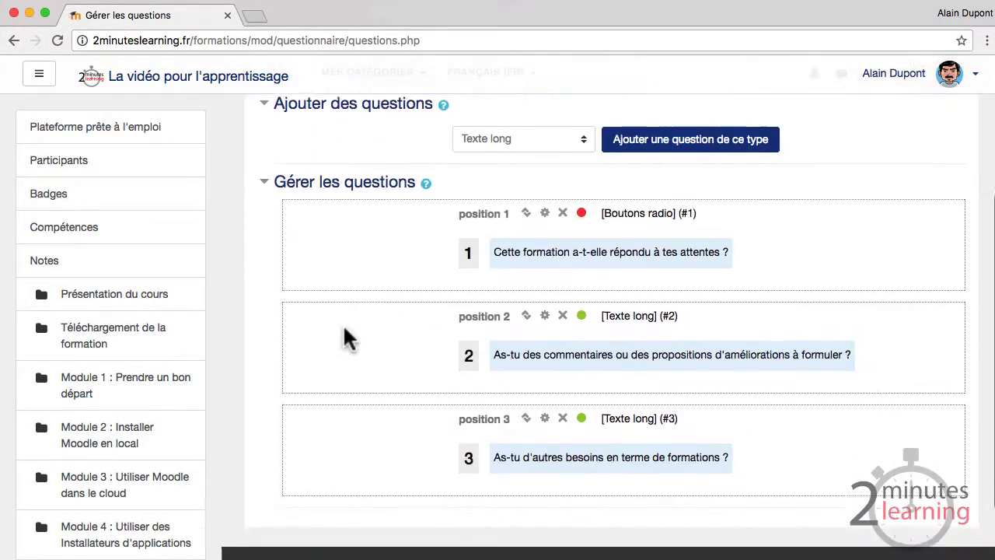
{"action": "scroll", "coordinate": [343, 323], "scroll_direction": "up", "scroll_amount": 2}
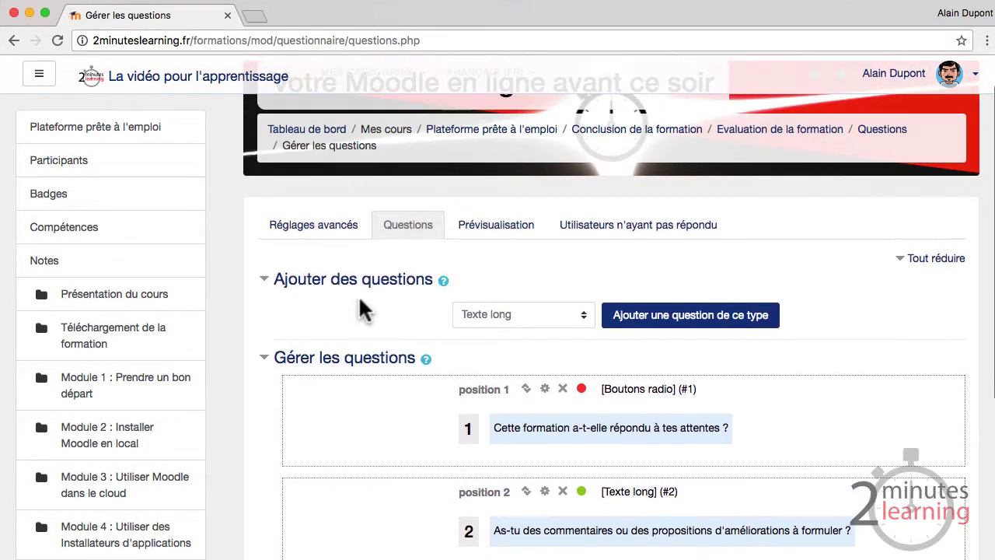
{"action": "left_click", "coordinate": [498, 231]}
{"action": "scroll", "coordinate": [692, 342], "scroll_direction": "down", "scroll_amount": 3}
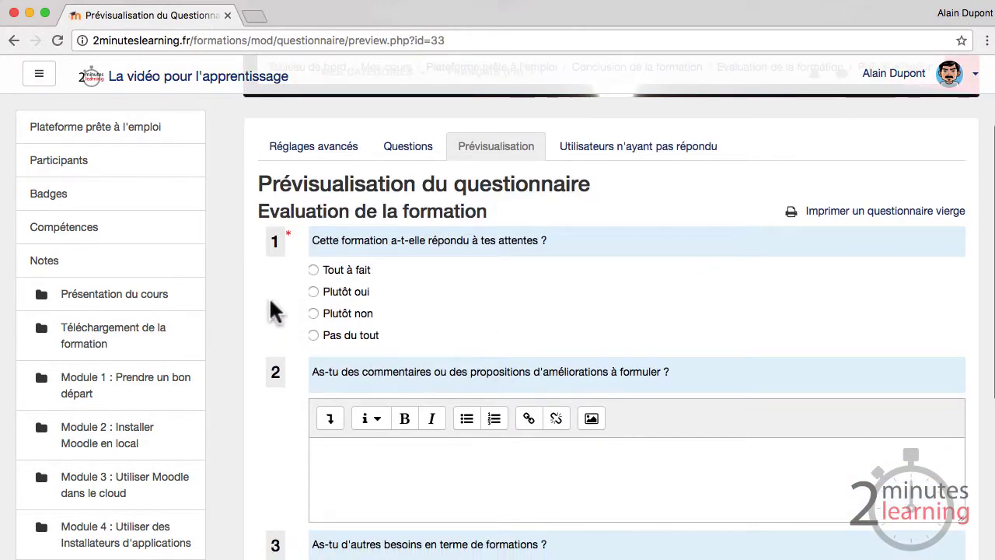
- Try out the preview by answering "Plutôt oui" to question 1, "dqfbqdfb" to question 2 and "fv" to question 3
{"action": "left_click", "coordinate": [313, 292]}
{"action": "scroll", "coordinate": [318, 311], "scroll_direction": "down", "scroll_amount": 3}
{"action": "left_click", "coordinate": [345, 372]}
{"action": "type", "text": "dgfbqdfb"}
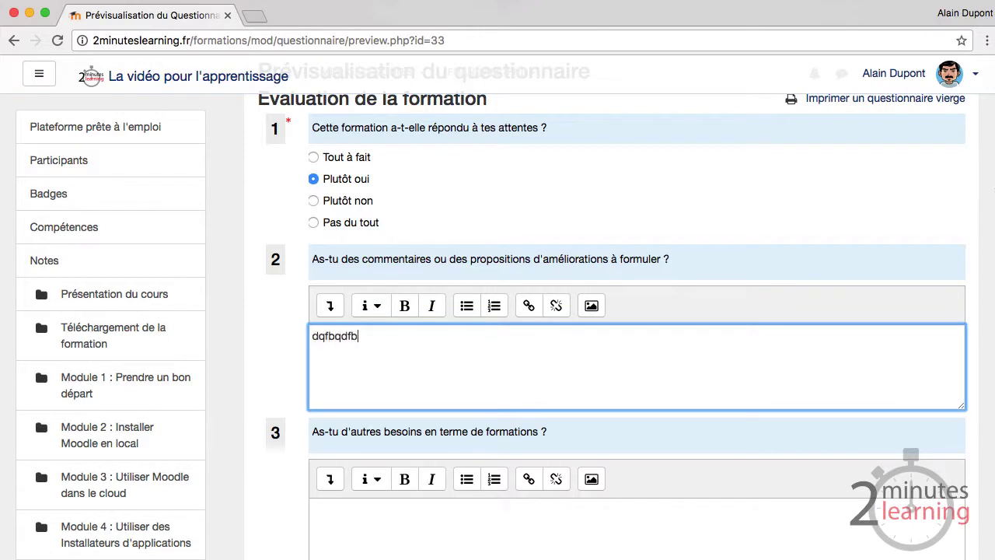
{"action": "scroll", "coordinate": [344, 376], "scroll_direction": "down", "scroll_amount": 2}
{"action": "left_click", "coordinate": [351, 459]}
{"action": "type", "text": "fv"}
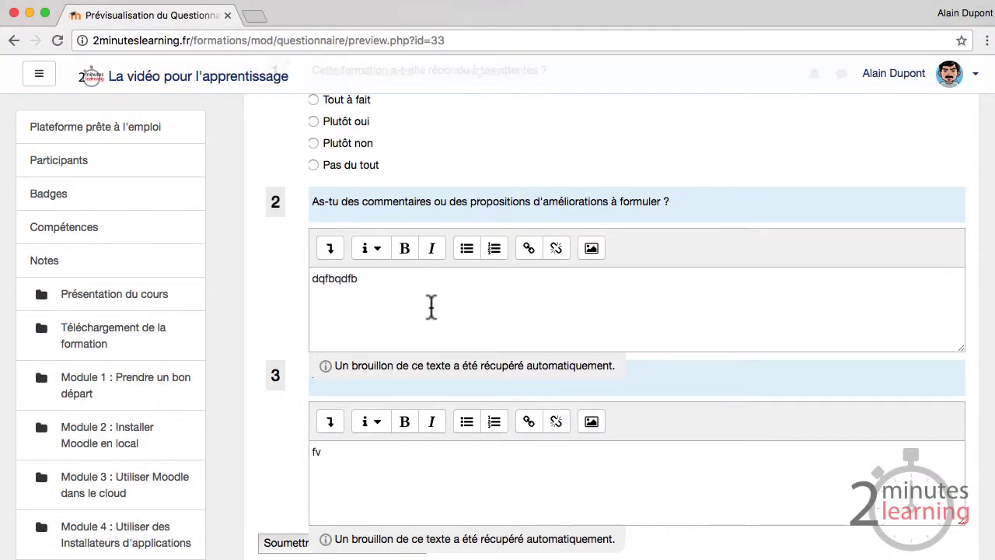
- Display the summary of all participants' responses and examine the results of each of the three questions
{"action": "scroll", "coordinate": [431, 307], "scroll_direction": "up", "scroll_amount": 5}
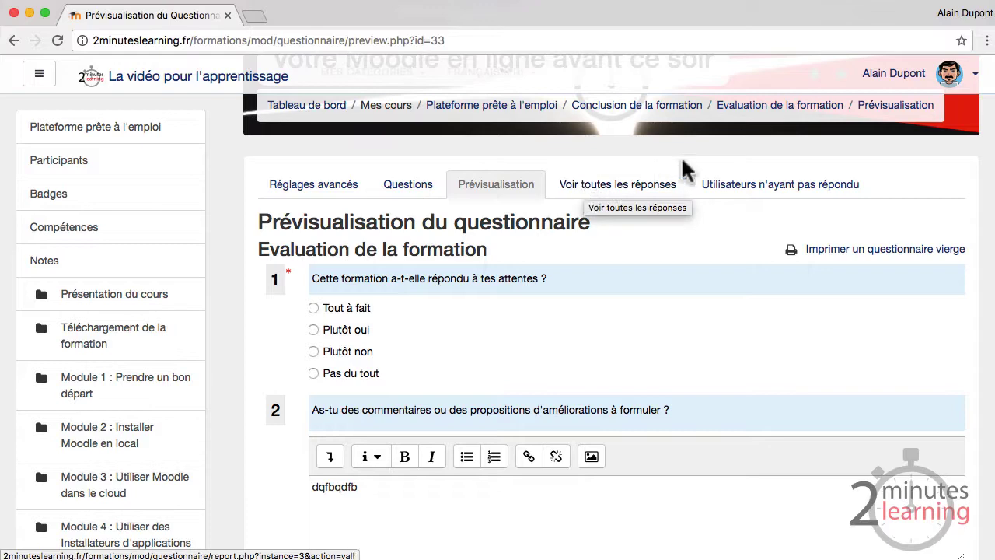
{"action": "left_click", "coordinate": [601, 189]}
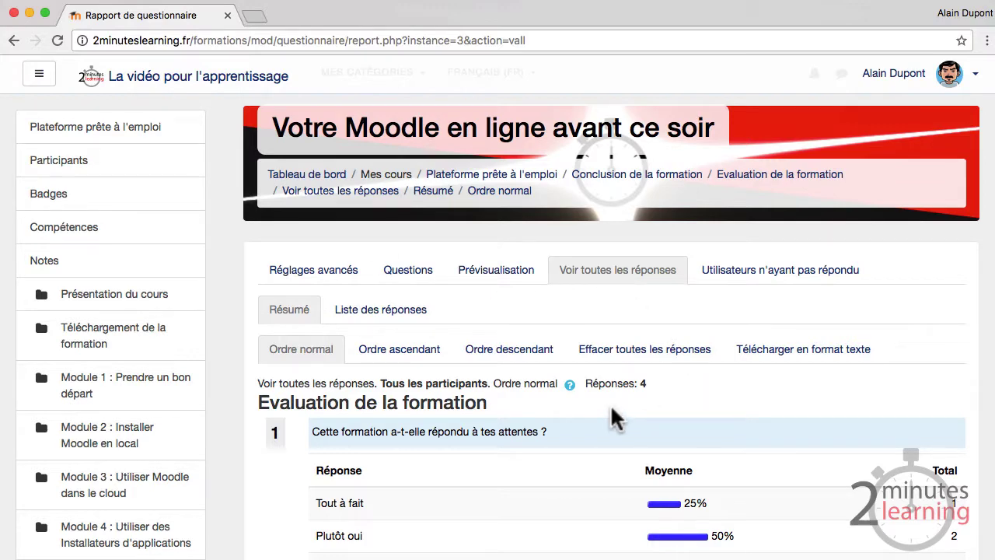
{"action": "scroll", "coordinate": [611, 409], "scroll_direction": "down", "scroll_amount": 1}
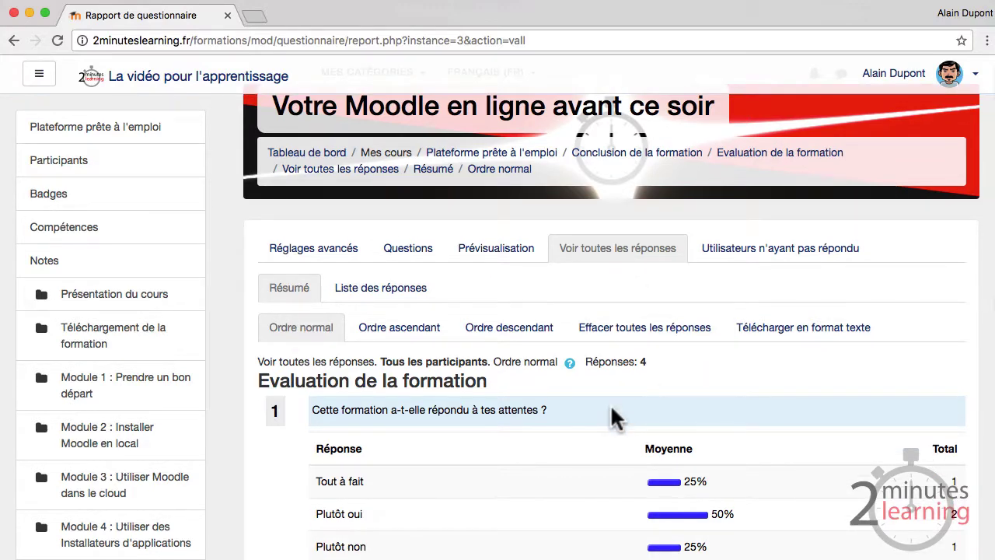
{"action": "scroll", "coordinate": [610, 410], "scroll_direction": "down", "scroll_amount": 5}
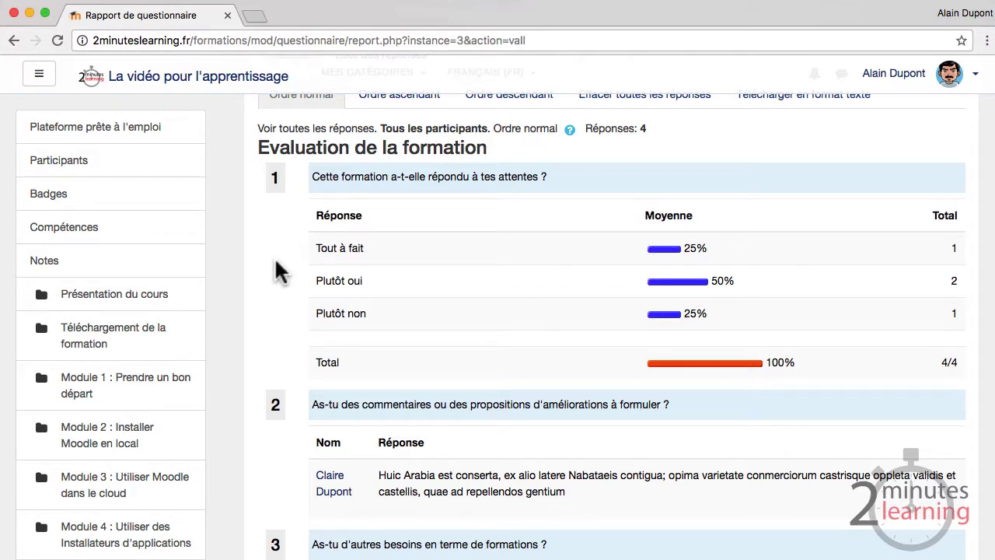
{"action": "scroll", "coordinate": [278, 266], "scroll_direction": "down", "scroll_amount": 5}
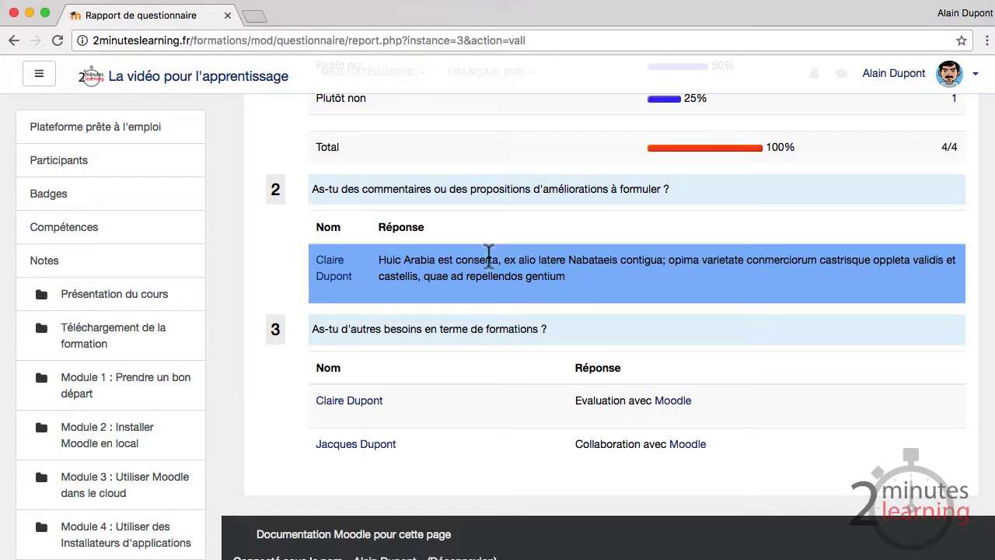
{"action": "scroll", "coordinate": [466, 268], "scroll_direction": "down", "scroll_amount": 2}
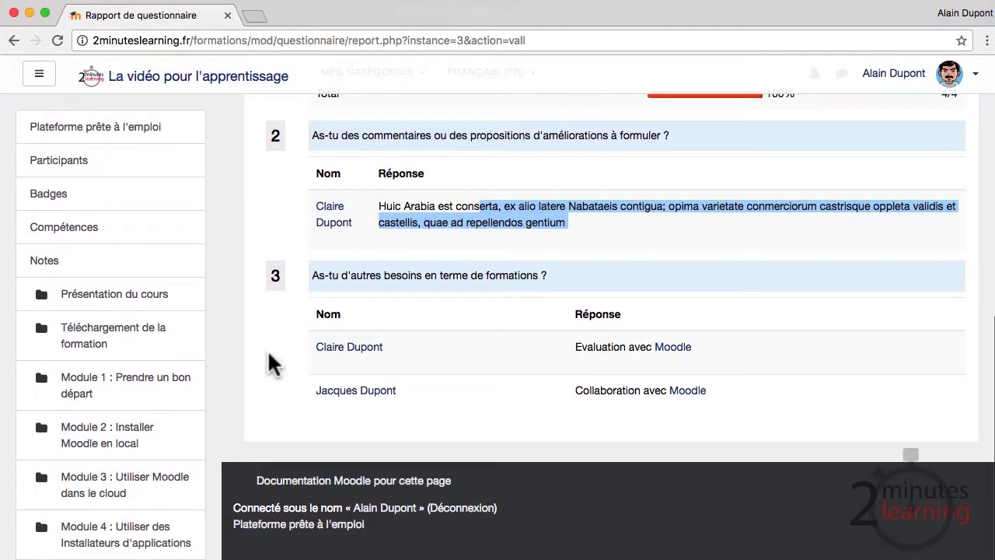